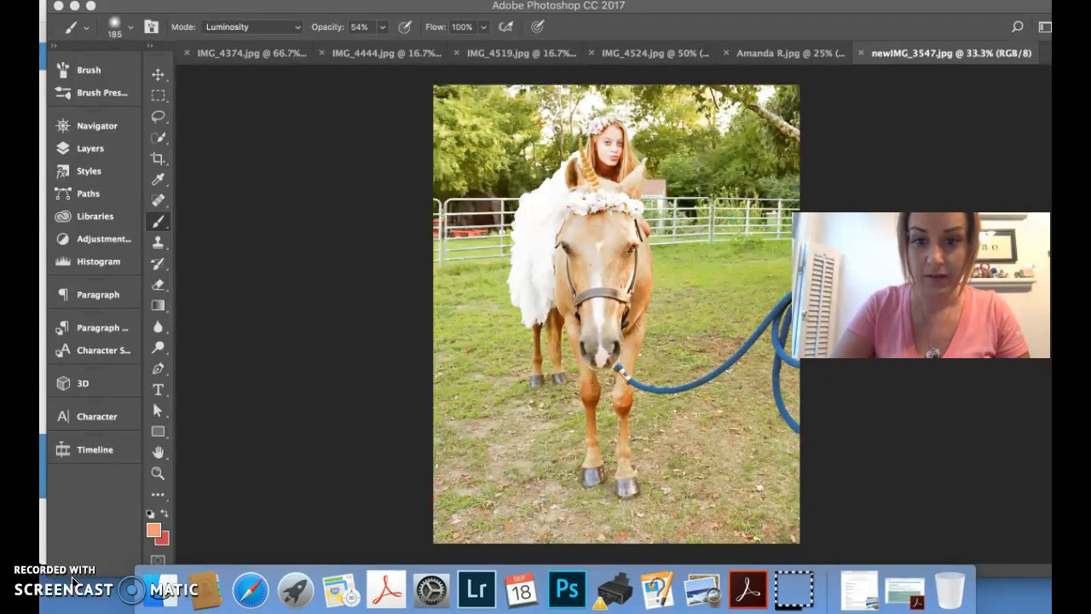
Duplicate the Background layer of the horse photo onto a new layer
left_click(100, 149)
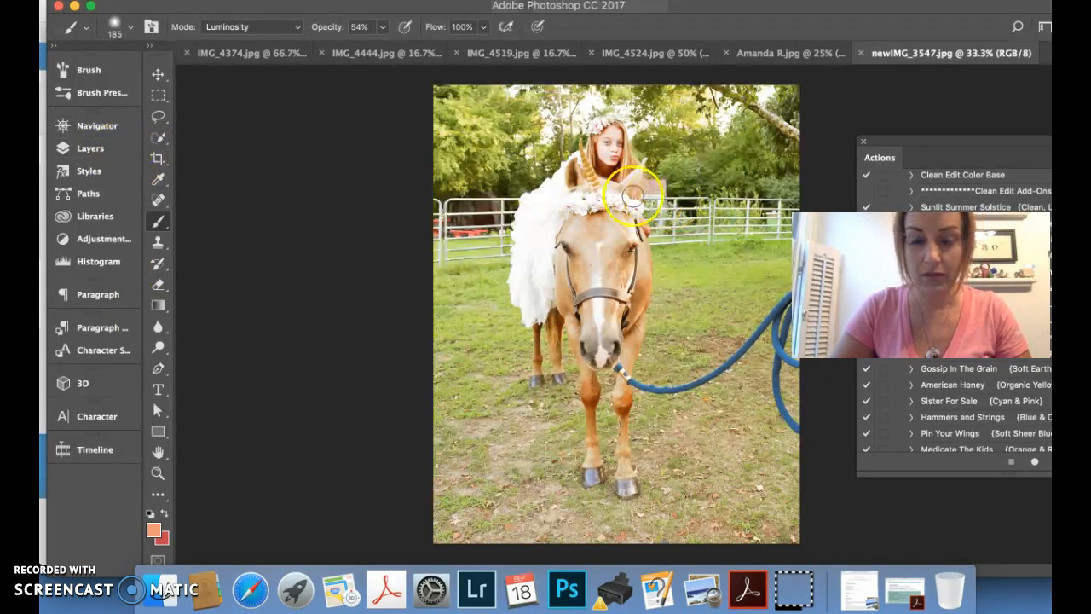
left_click(92, 150)
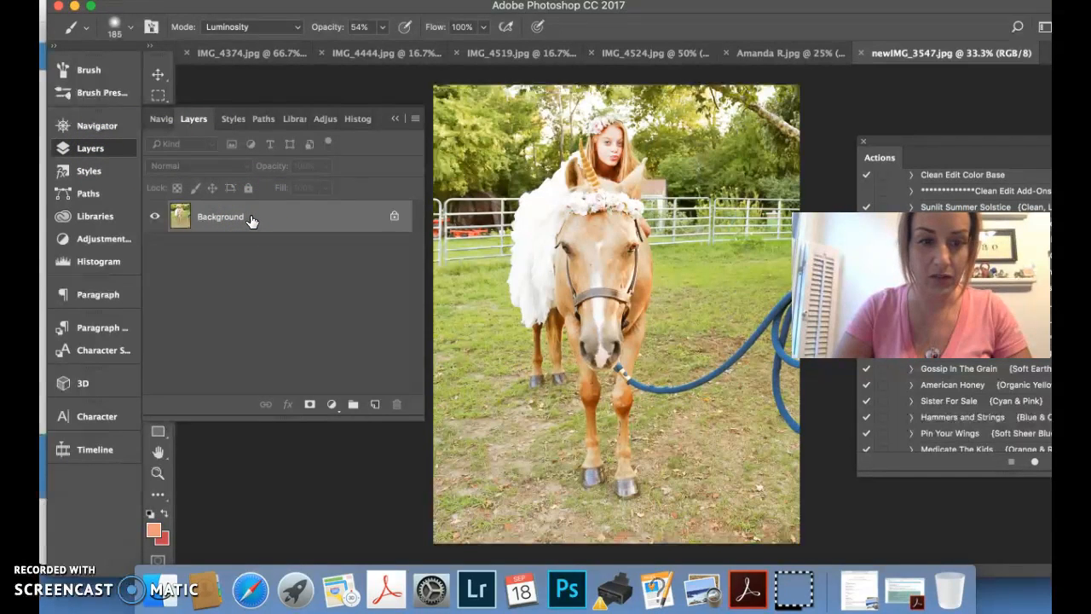
key("super+j")
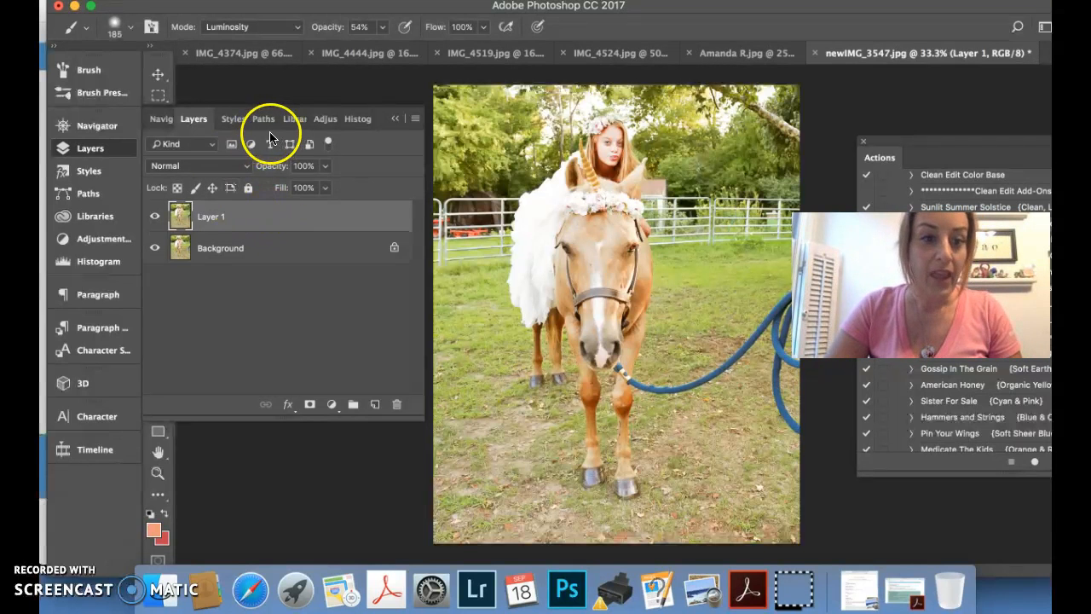
left_click(395, 123)
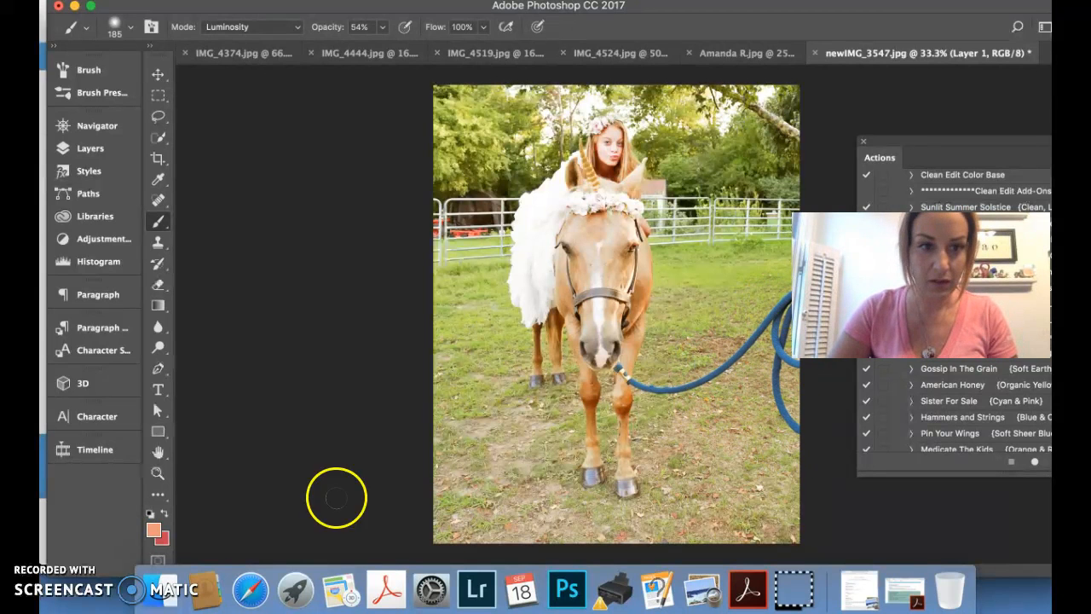
Crop the photo slightly tighter around the horse and rider, keeping the 4:5 (8:10) ratio
left_click(158, 160)
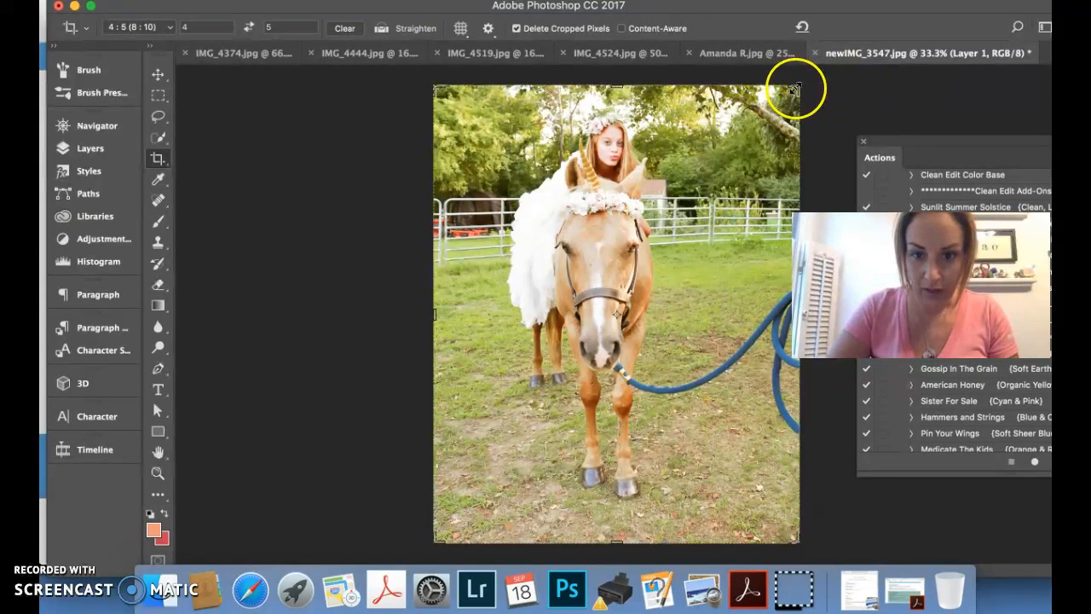
left_click(797, 541)
left_click_drag(797, 541, 776, 531)
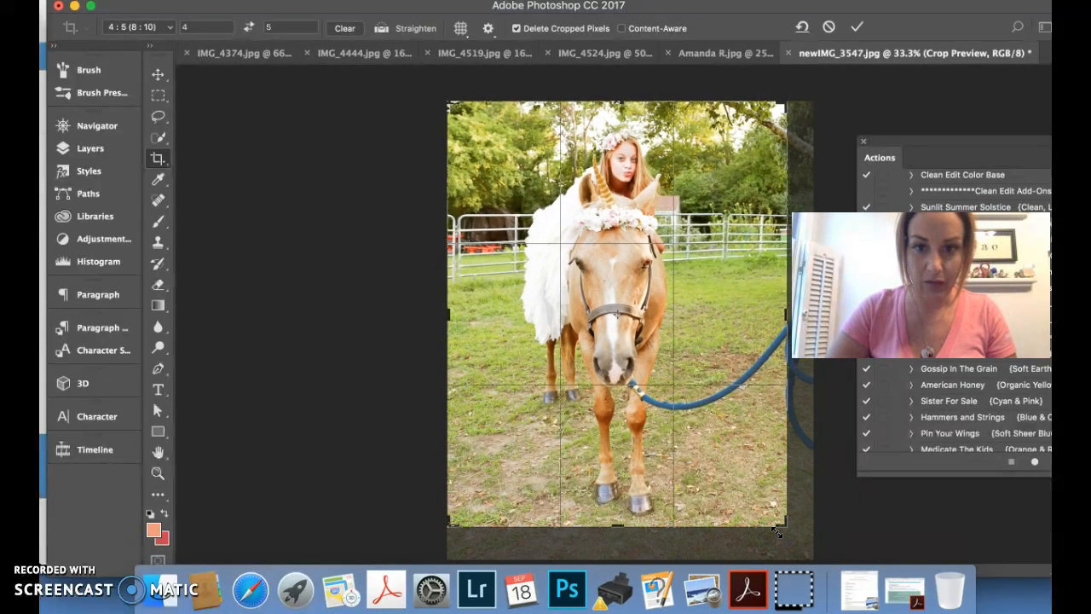
left_click_drag(450, 104, 456, 113)
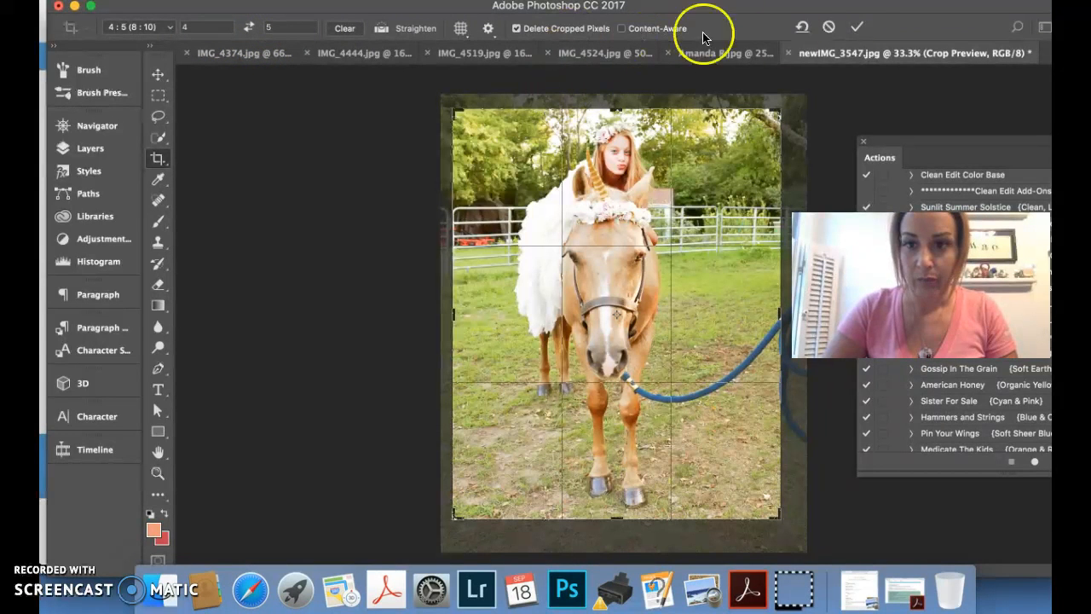
left_click(856, 31)
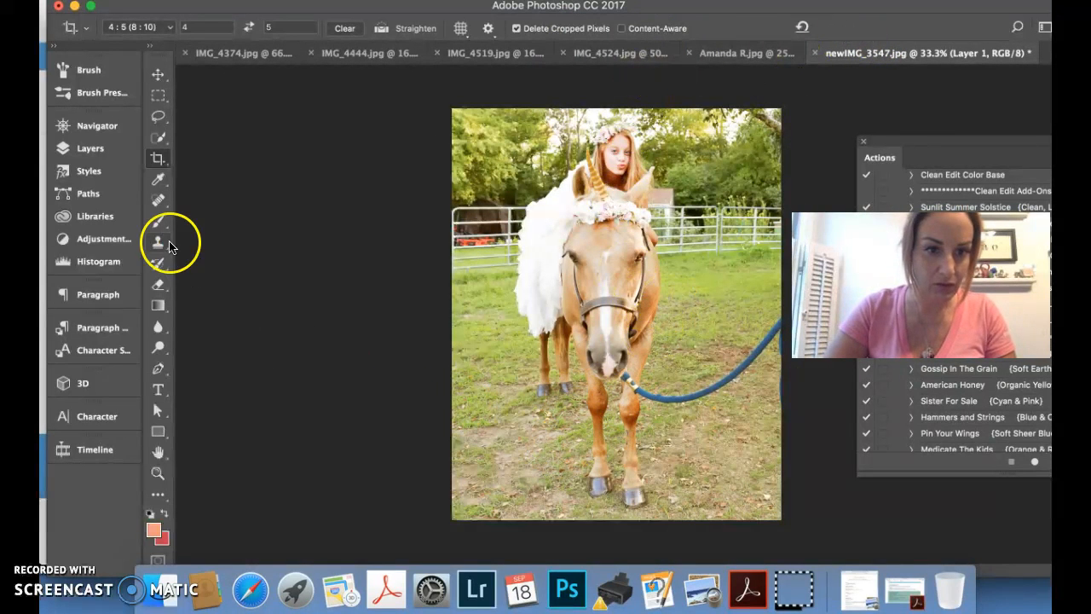
Remove the blue lead rope across the grass using a 98 px content-aware Spot Healing Brush
left_click(158, 201)
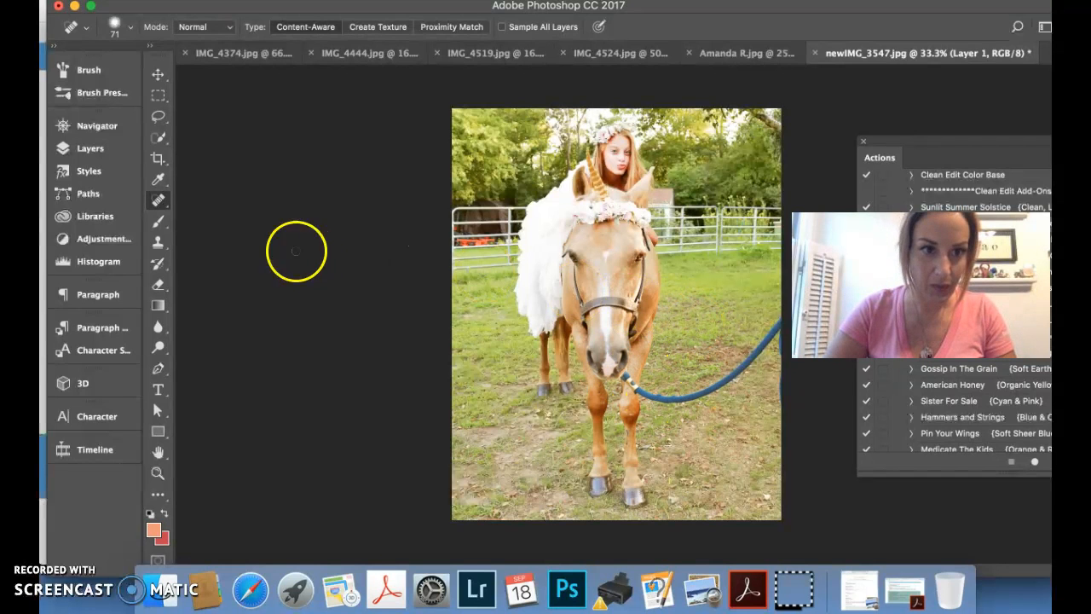
left_click(129, 31)
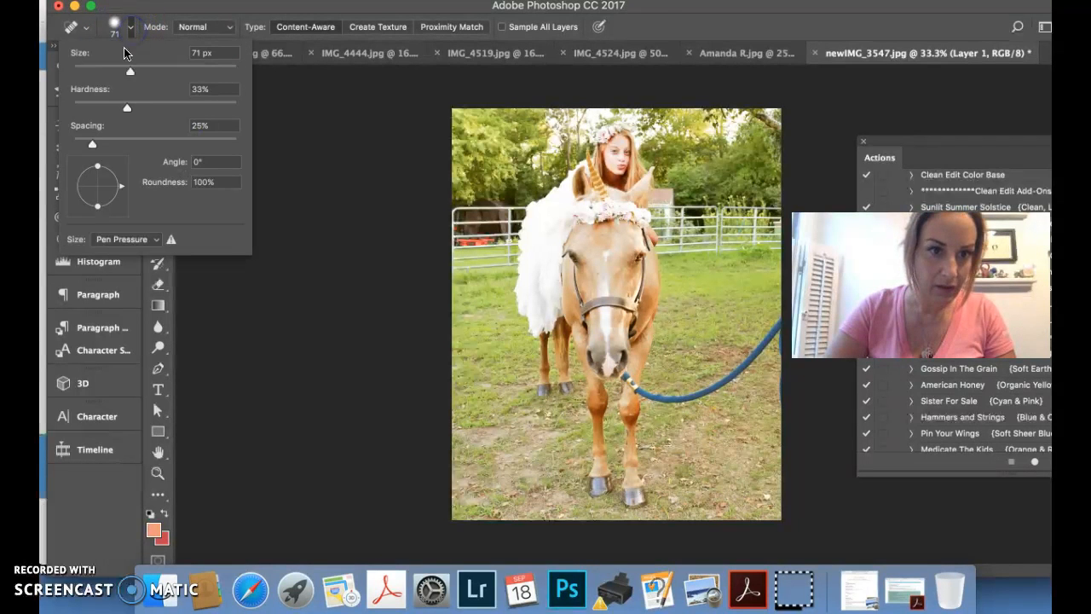
left_click_drag(130, 74, 152, 74)
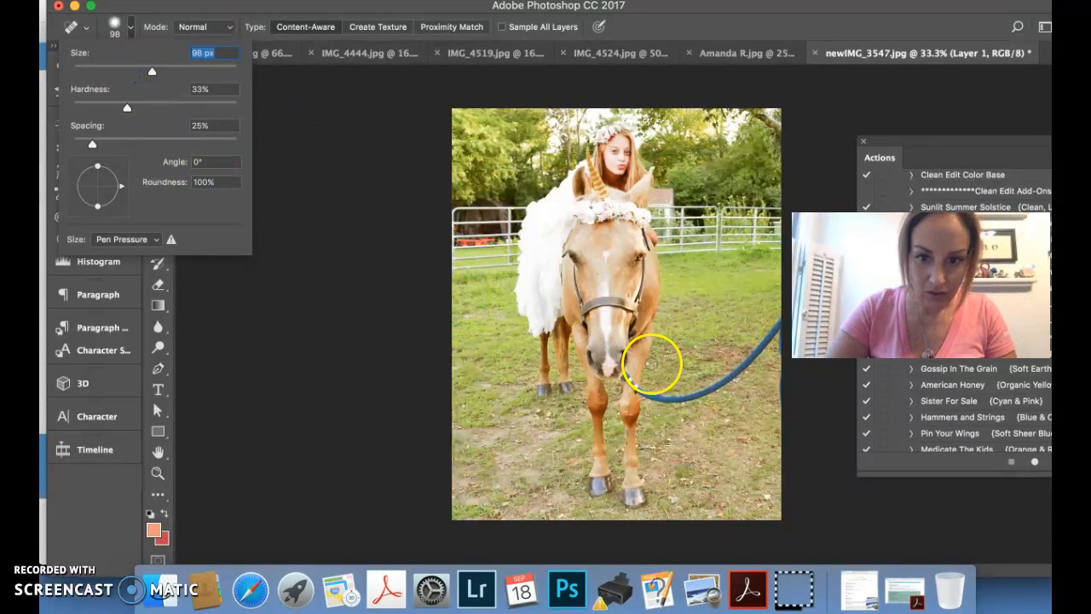
left_click(631, 382)
mouse_move(632, 386)
left_mouse_down()
mouse_move(665, 401)
mouse_move(723, 385)
mouse_move(780, 321)
left_mouse_up()
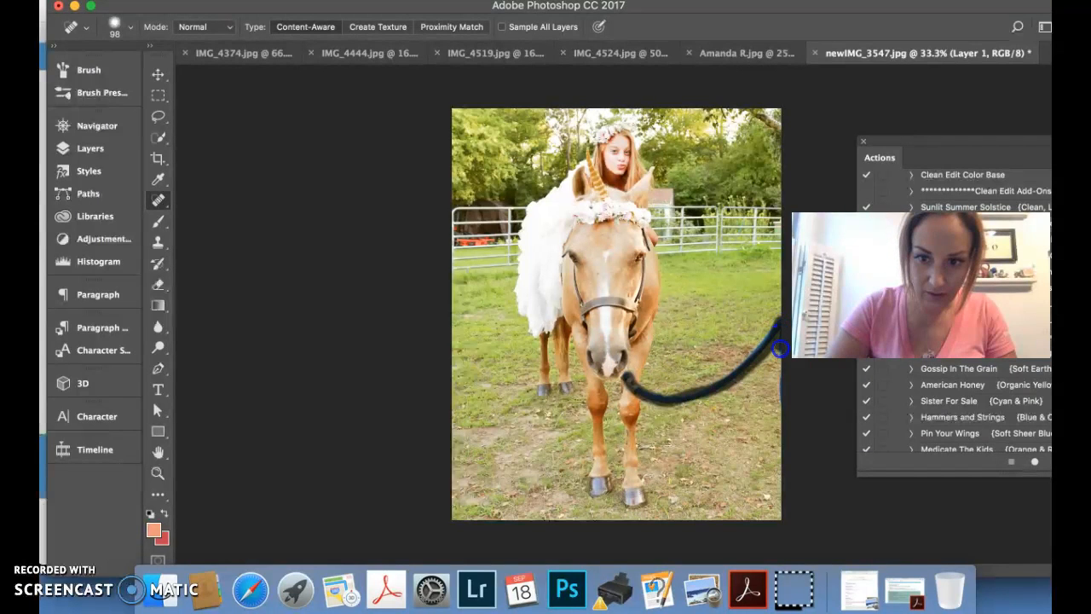
left_click_drag(785, 401, 783, 401)
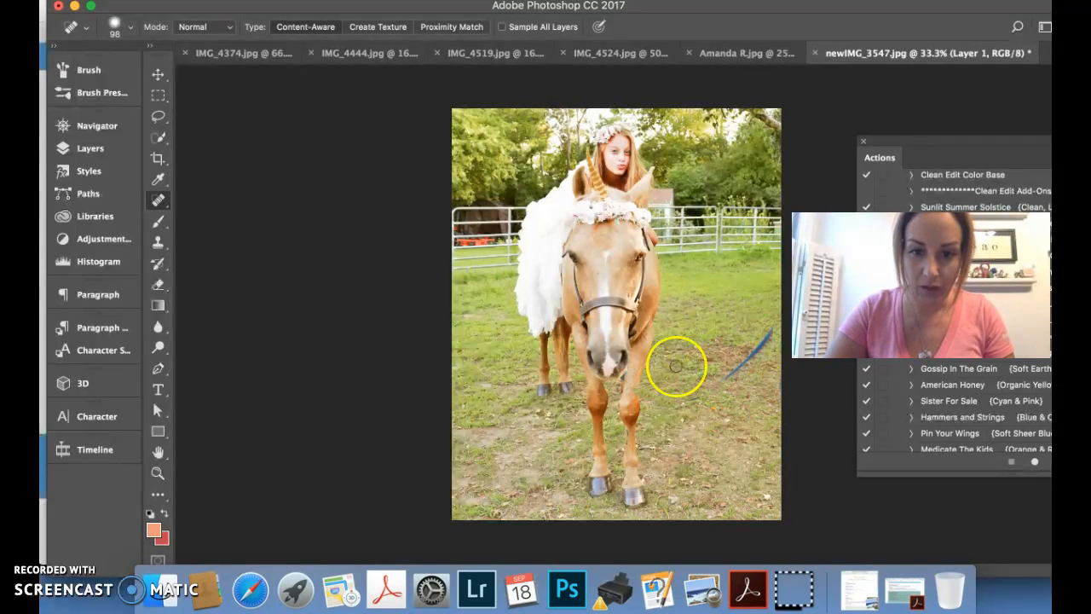
left_click(716, 384)
mouse_move(716, 385)
left_mouse_down()
mouse_move(757, 358)
mouse_move(770, 327)
mouse_move(719, 376)
left_mouse_up()
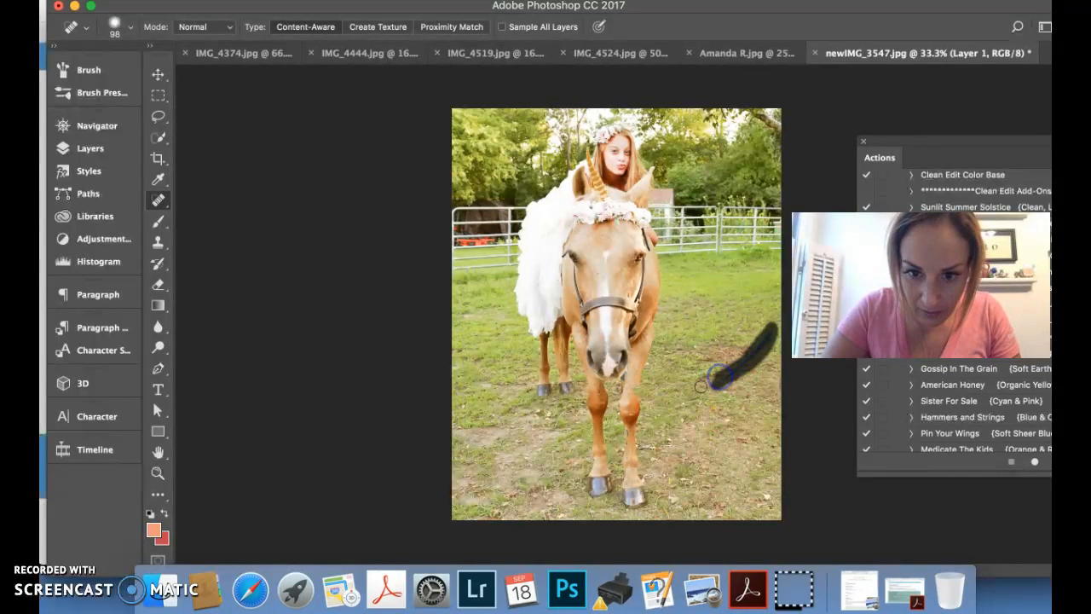
Heal the remaining rope traces on the horse's front leg and beside its muzzle
left_click(638, 390)
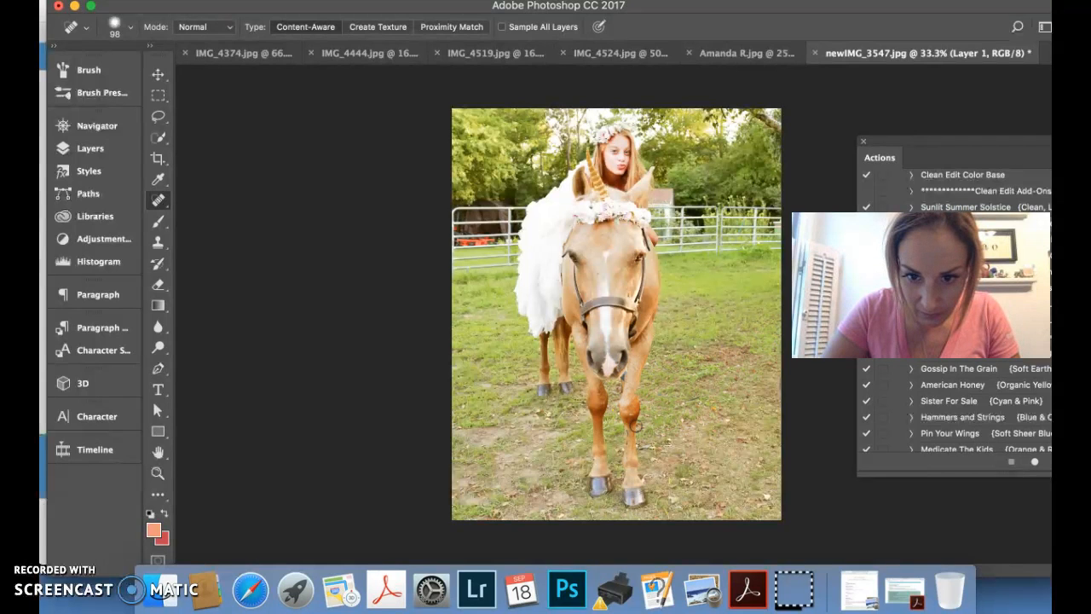
left_click(635, 390)
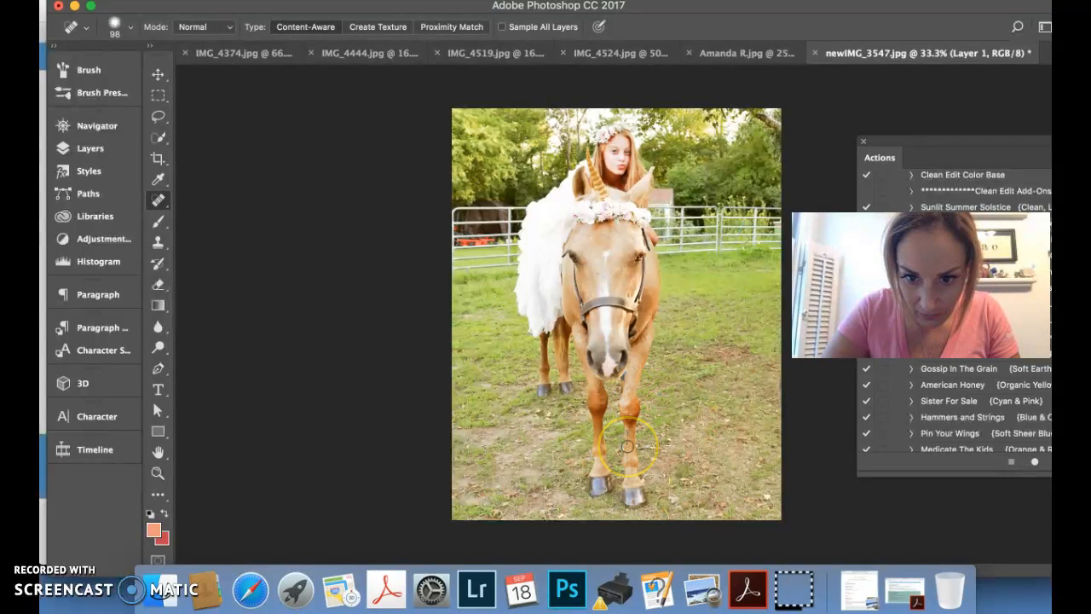
left_click(624, 376)
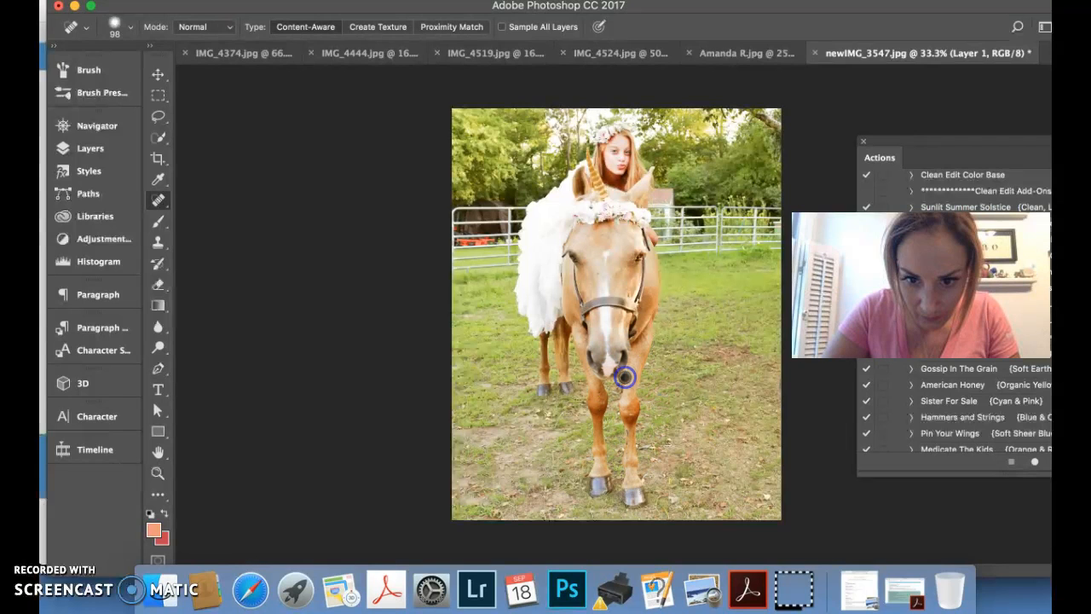
left_click(629, 372)
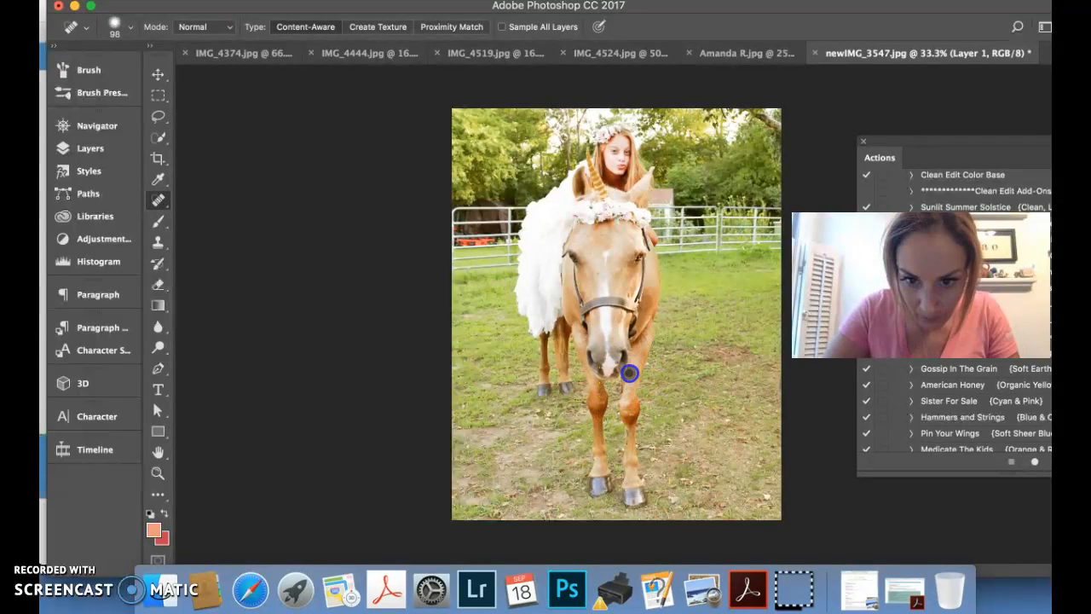
left_click(627, 376)
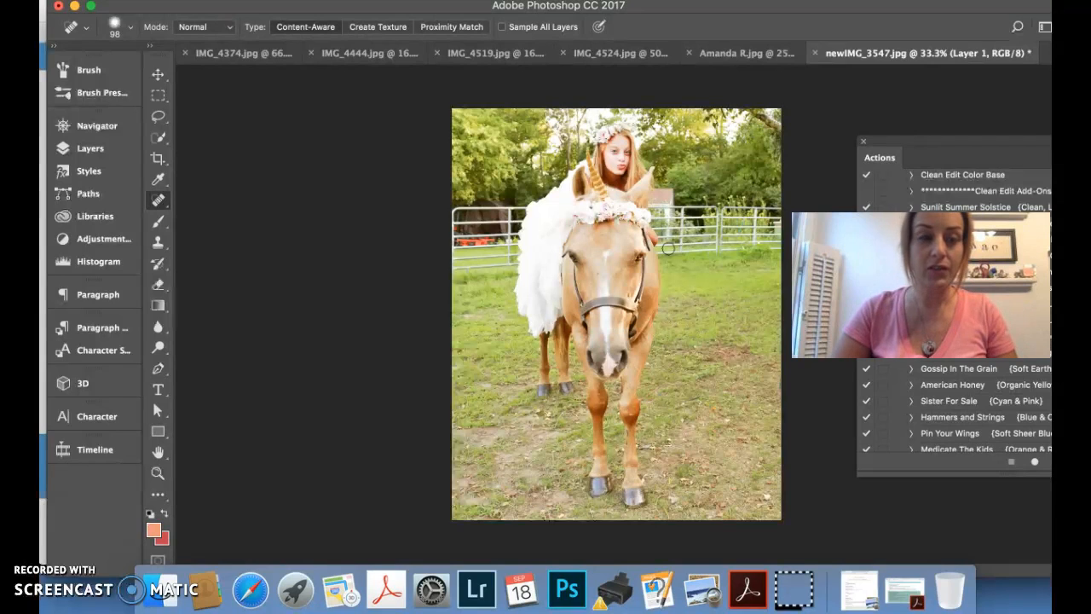
Select the metal fence on both sides of the horse with the Quick Selection tool
left_click(157, 139)
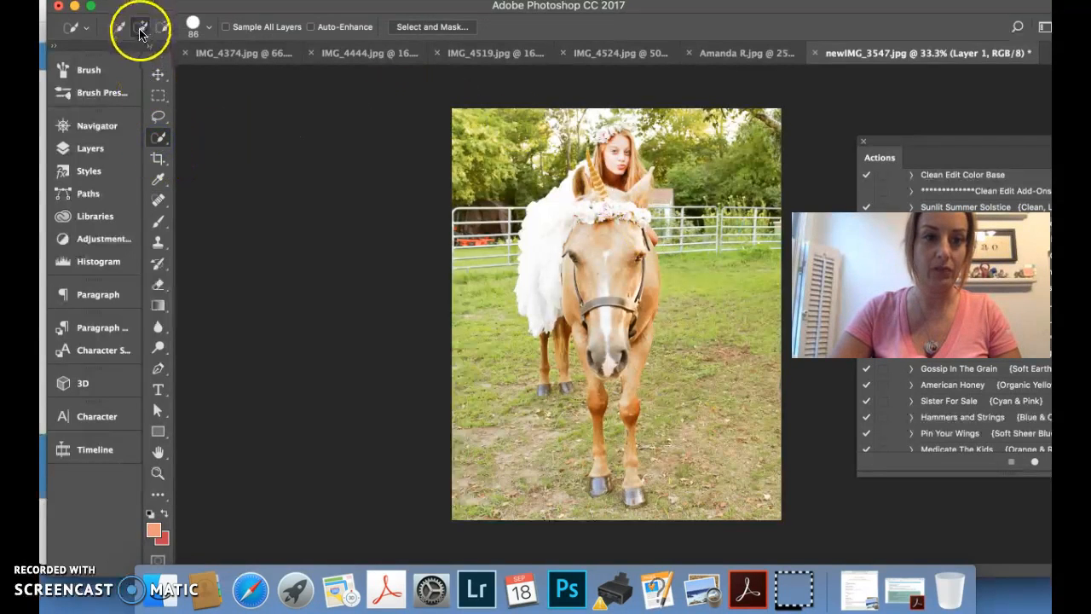
left_click(456, 212)
mouse_move(456, 212)
left_mouse_down()
mouse_move(509, 214)
mouse_move(505, 253)
left_mouse_up()
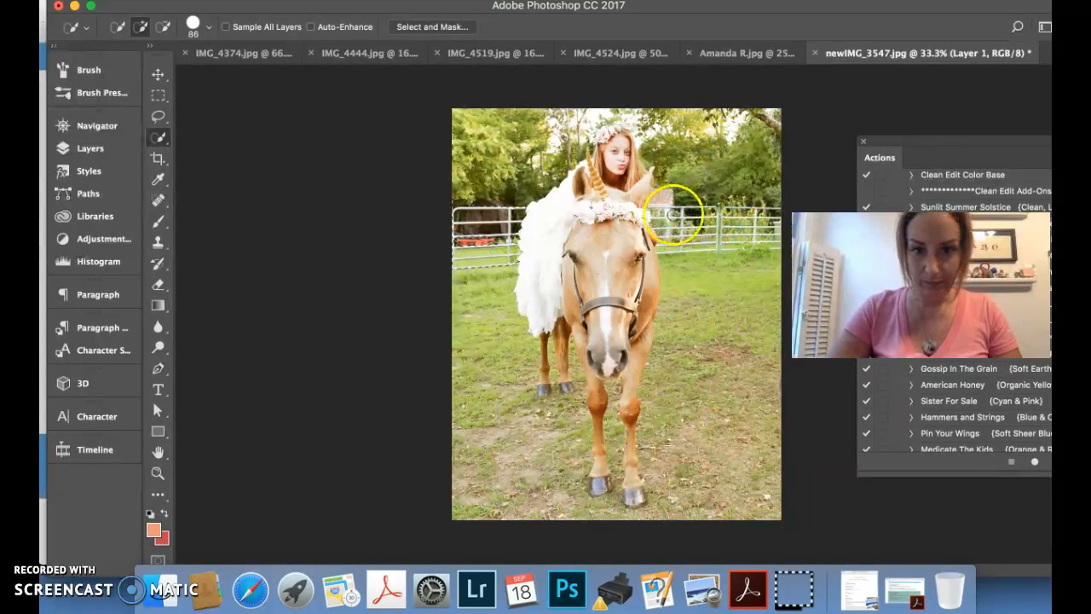
left_click(659, 205)
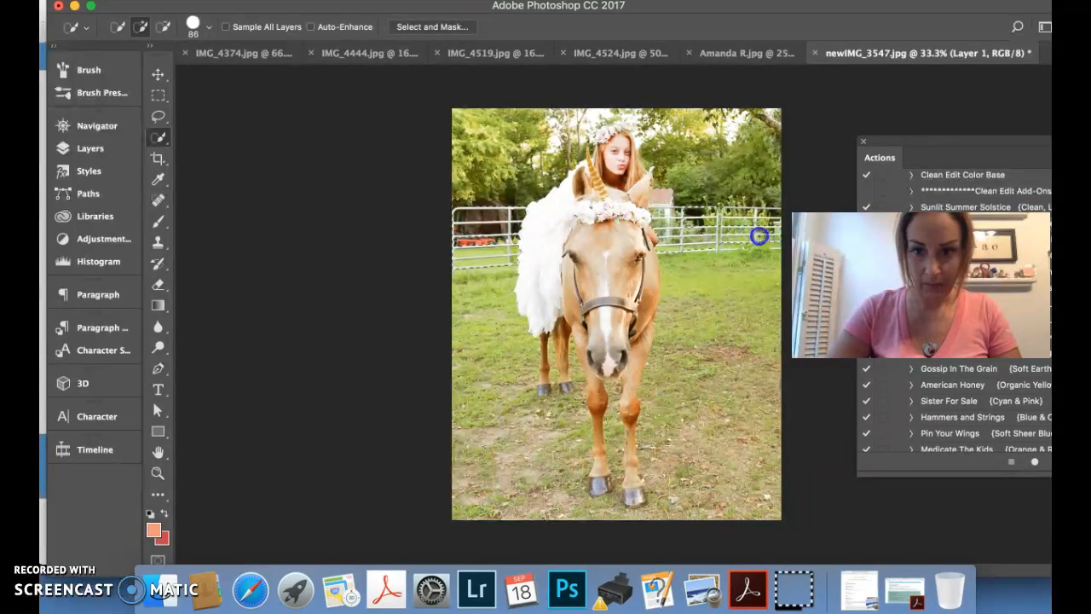
left_click_drag(763, 226, 717, 213)
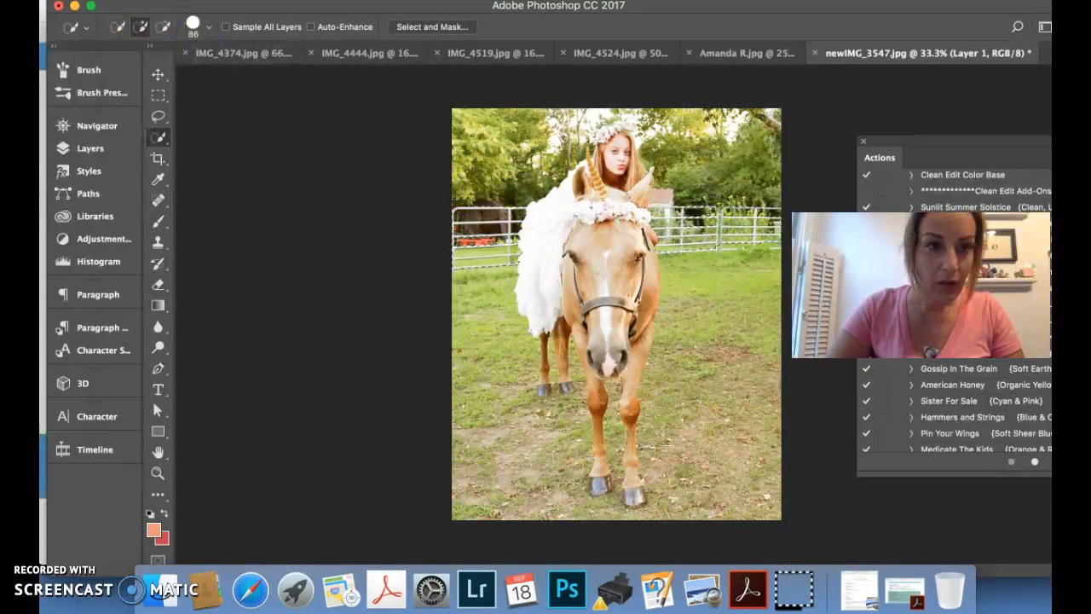
Refine the fence selection by subtracting the horse's ear and adding missed areas beside the ear and along the fence
left_click(163, 26)
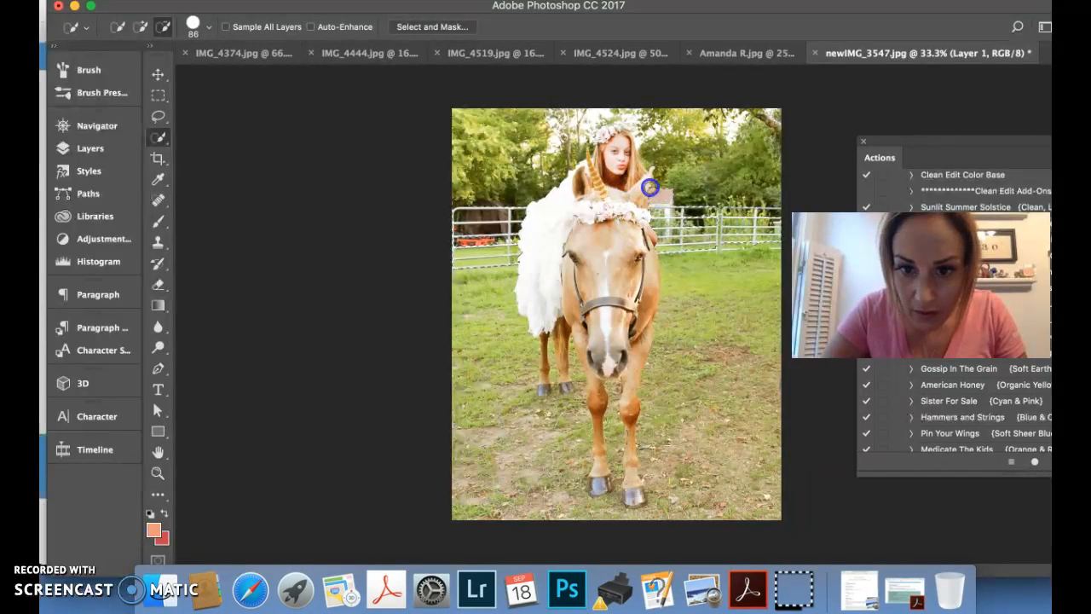
left_click(142, 29)
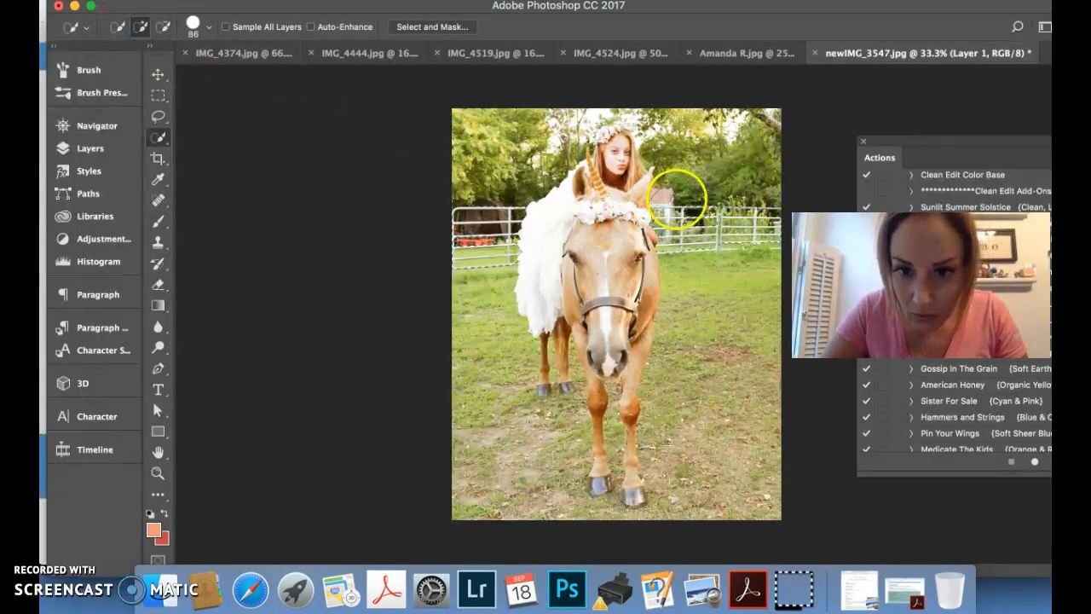
left_click(657, 195)
mouse_move(654, 205)
left_mouse_down()
mouse_move(677, 256)
mouse_move(774, 231)
mouse_move(774, 244)
mouse_move(755, 212)
mouse_move(555, 244)
mouse_move(481, 205)
left_mouse_up()
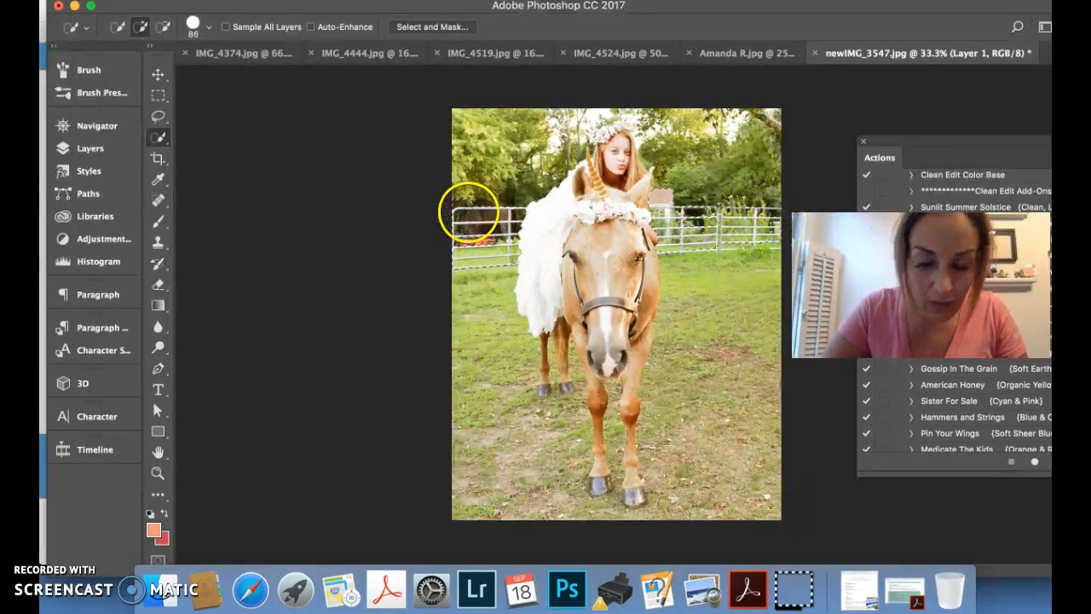
Fill the fence selection with Content-Aware contents in Normal mode at 100% opacity
left_click(213, 1)
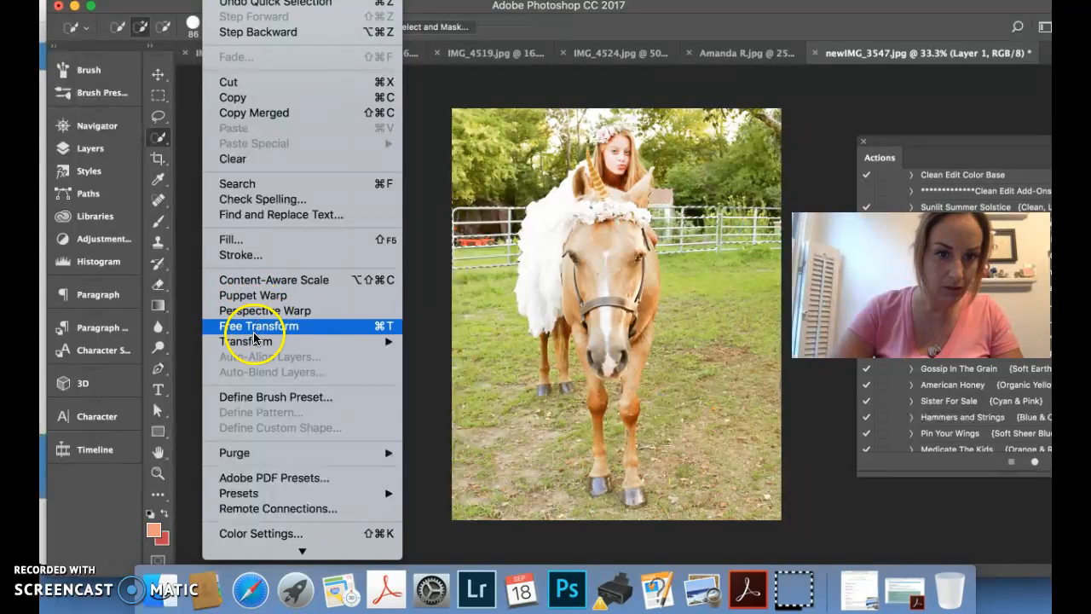
left_click(245, 238)
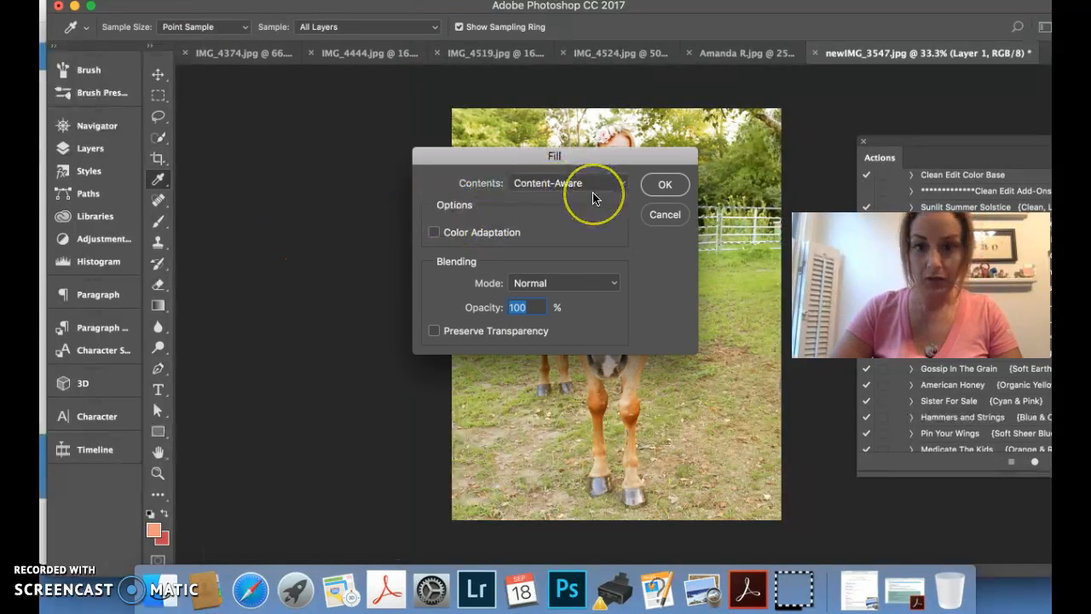
left_click(664, 186)
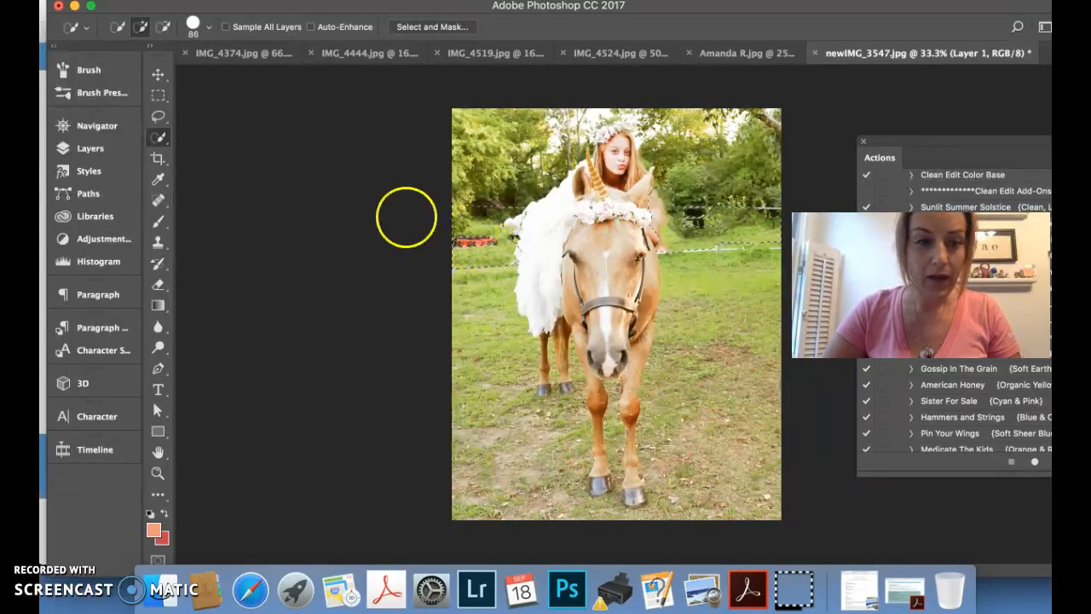
Clone grass and foliage over the leftover fill artifacts between the white dress and the nearby photo edge
left_click(159, 244)
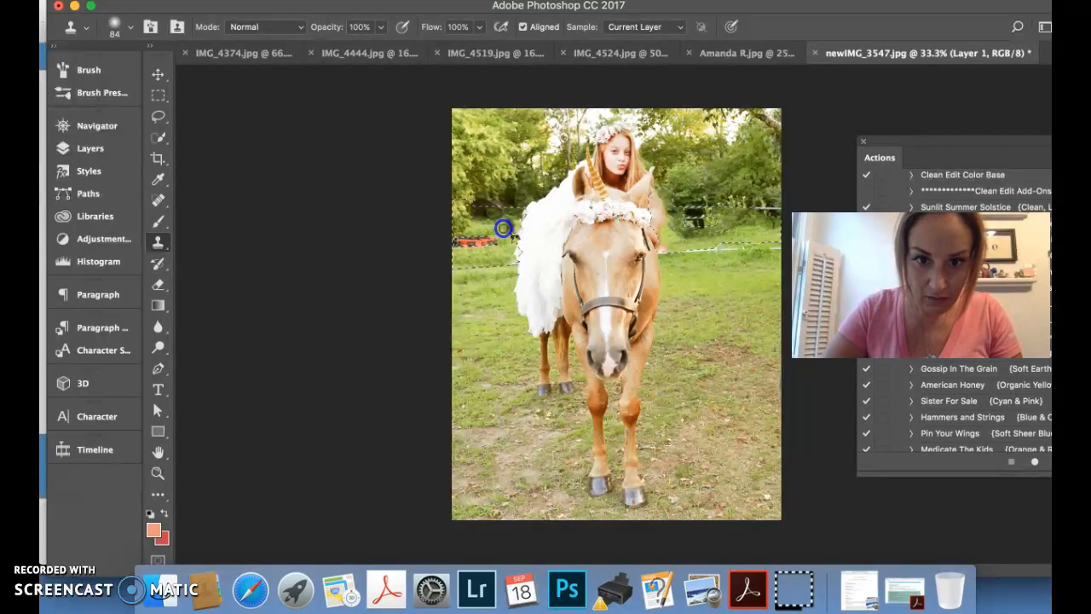
left_click_drag(506, 255, 507, 223)
left_click(510, 254, "alt")
left_click(499, 227, "alt")
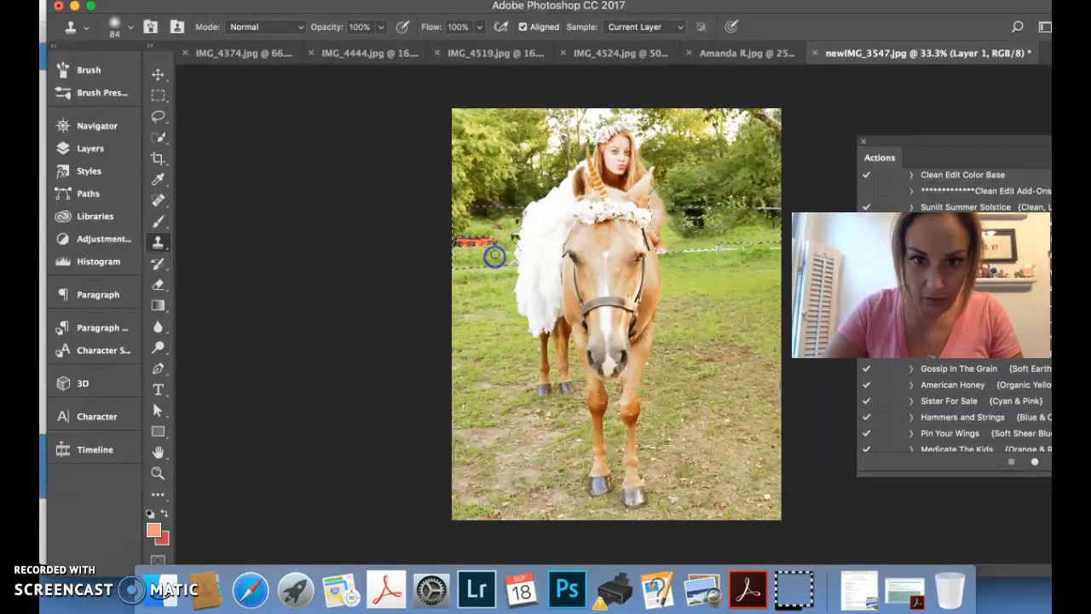
left_click_drag(517, 224, 479, 224)
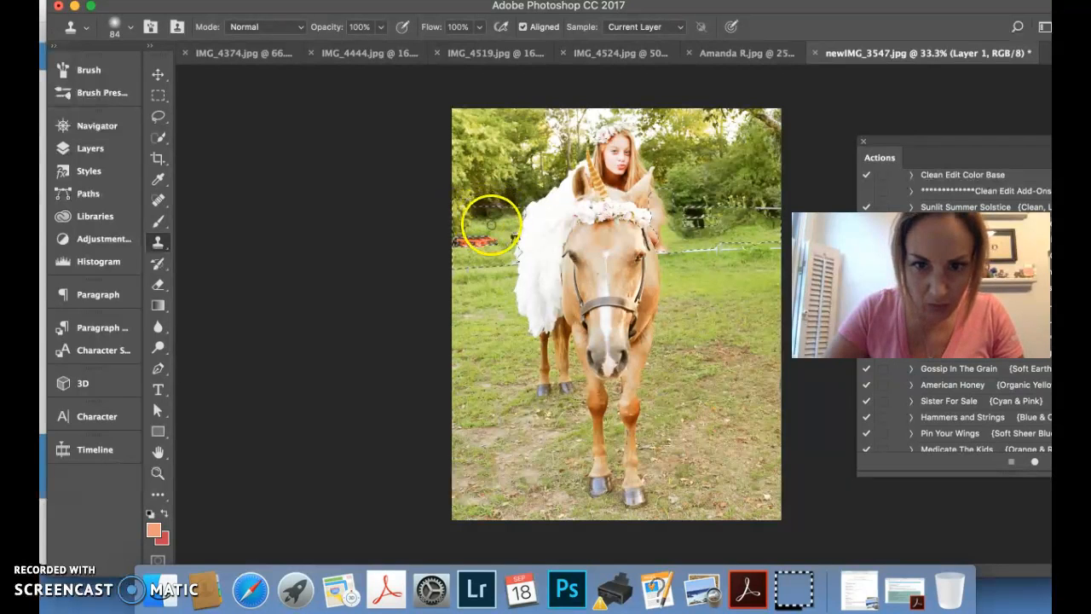
left_click_drag(490, 215, 473, 219)
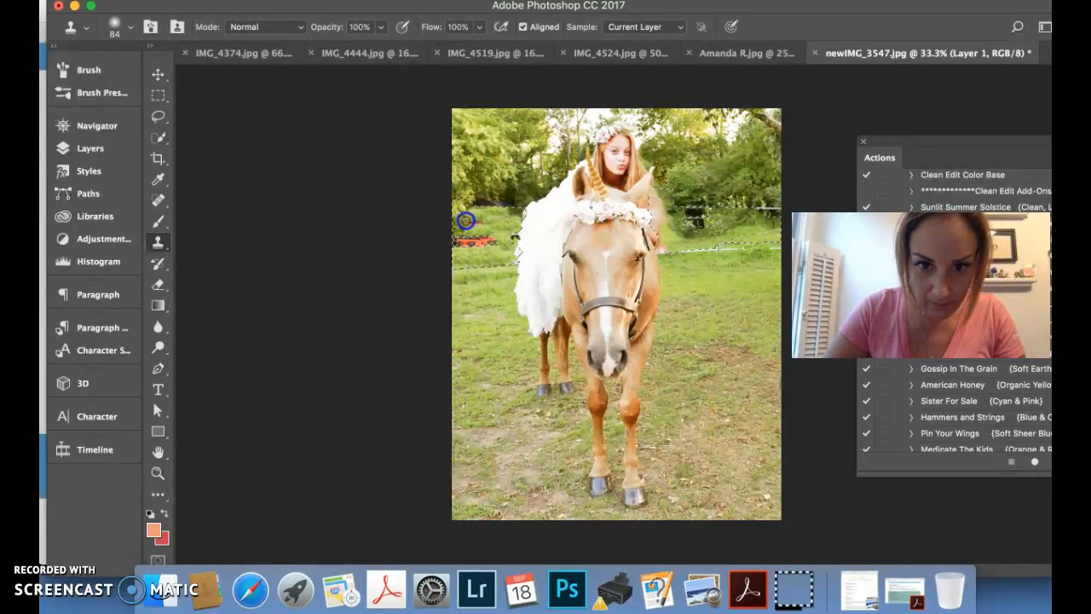
left_click_drag(465, 226, 482, 224)
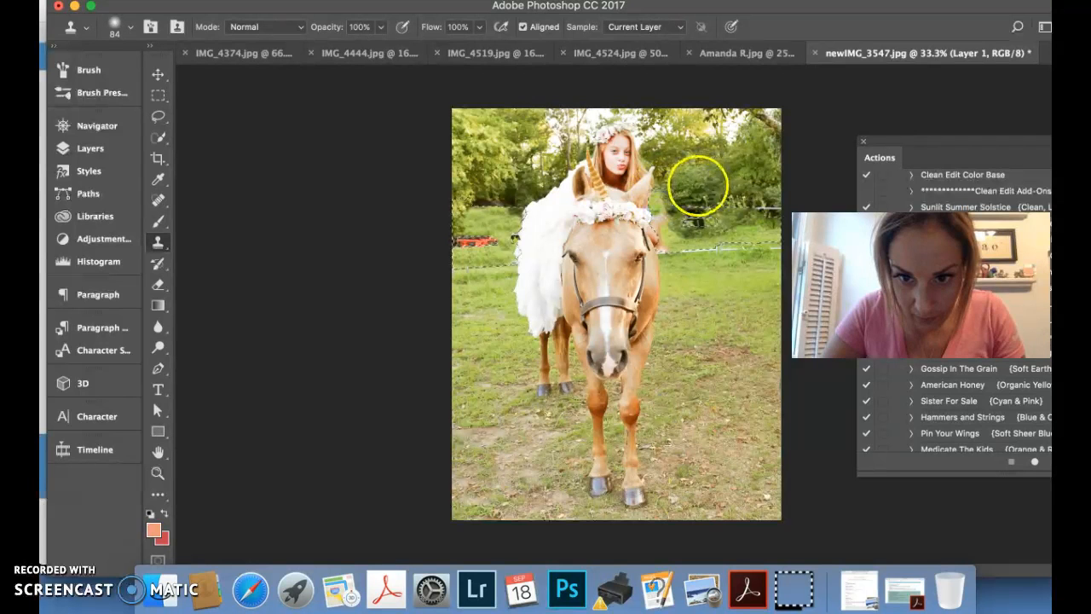
Clone foliage and grass over the leftover fill artifacts beside the horse's ear and cheek
left_click(663, 194)
left_click_drag(659, 214, 661, 193)
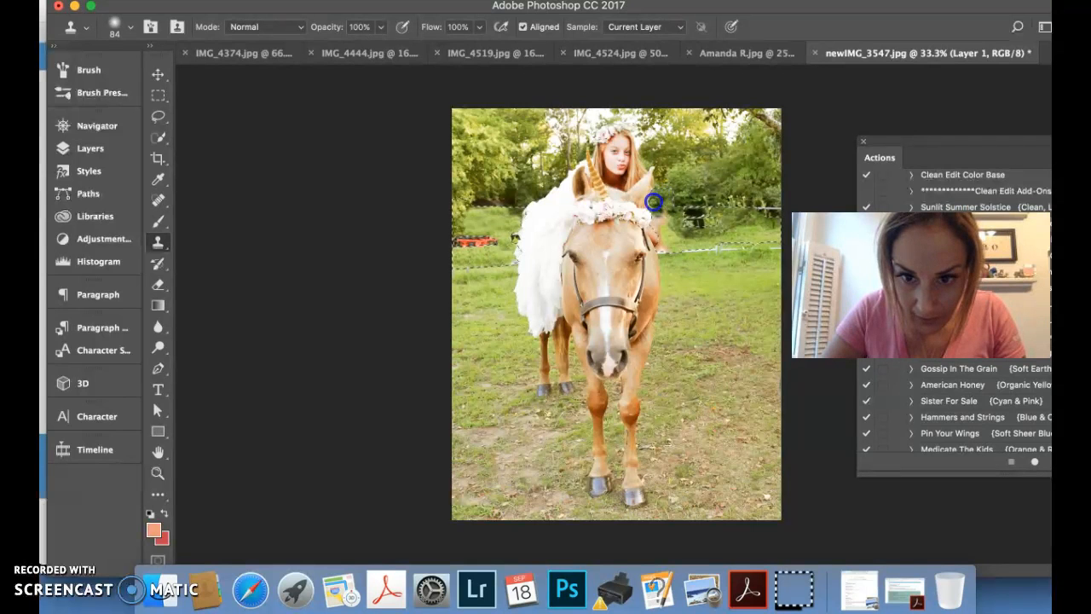
left_click(692, 184)
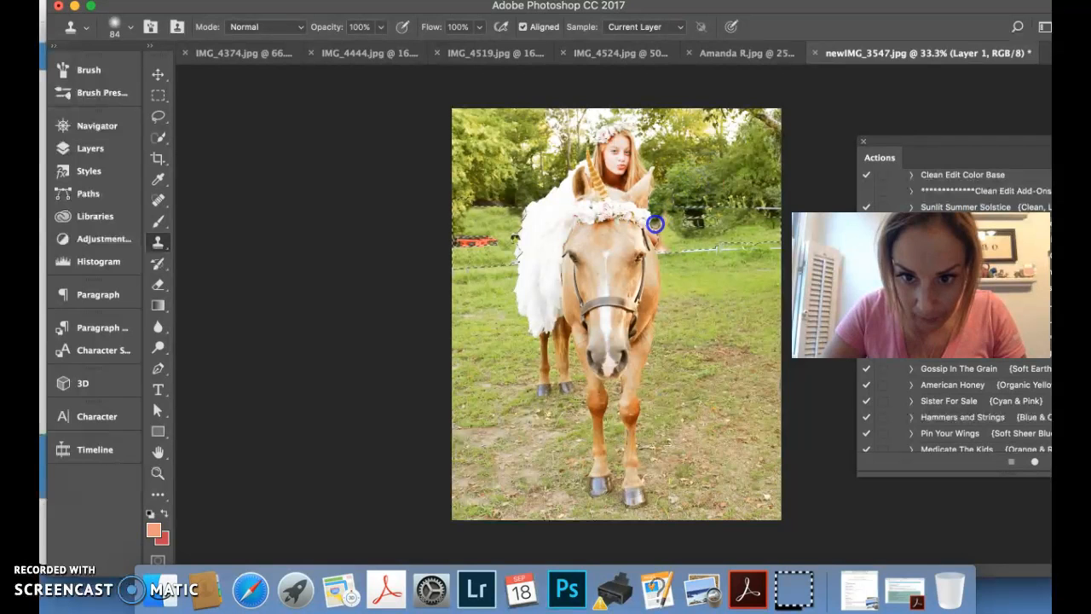
left_click_drag(659, 232, 661, 247)
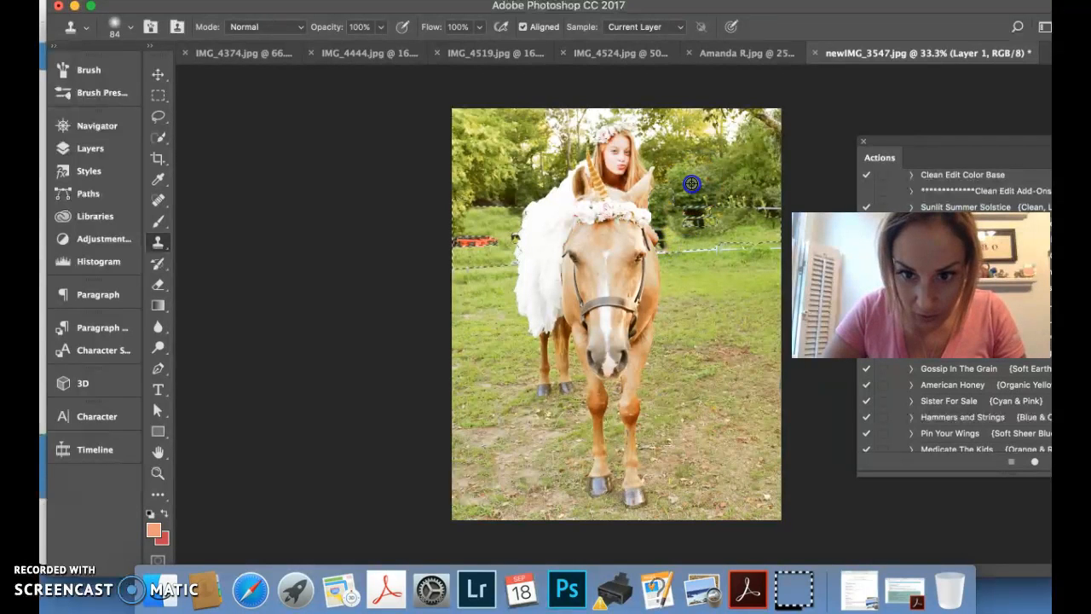
left_click(677, 241)
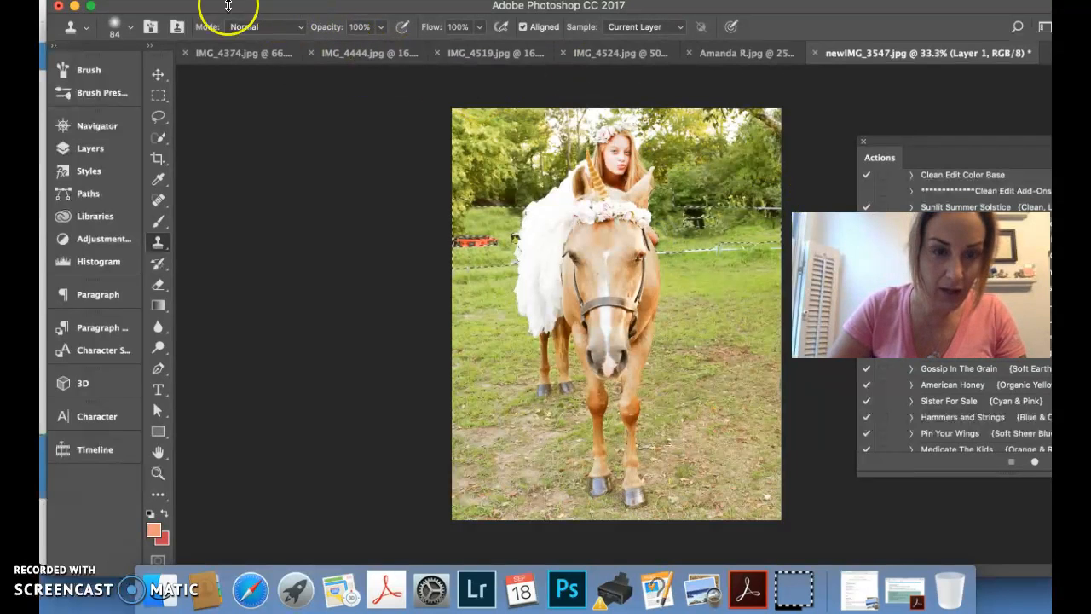
Extend the selection down over the grass with the Quick Selection tool and set the Clone Stamp brush size to 137 px
left_click(156, 139)
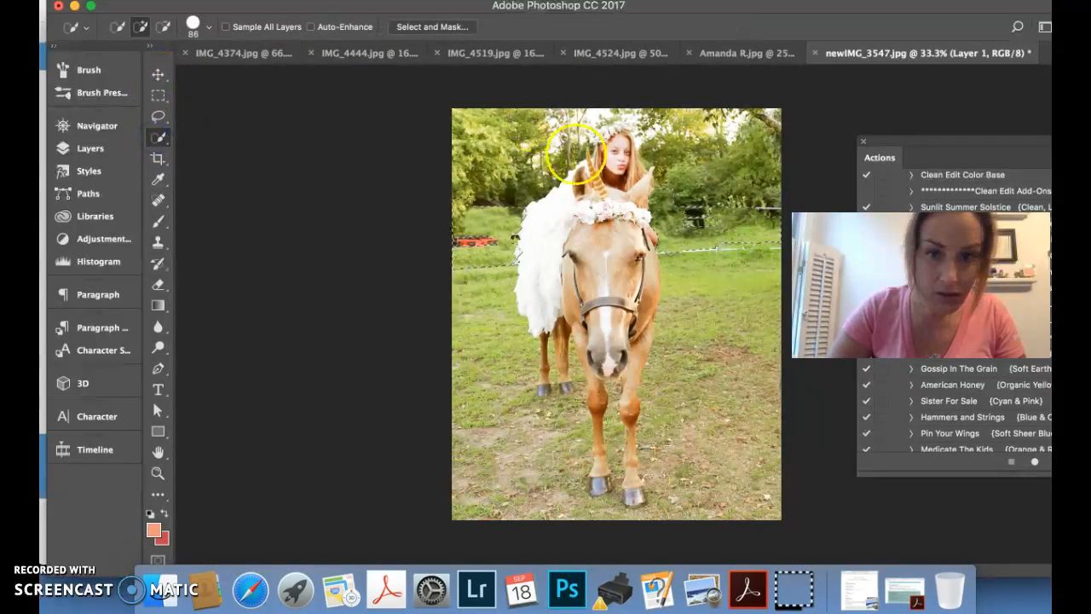
left_click(468, 242)
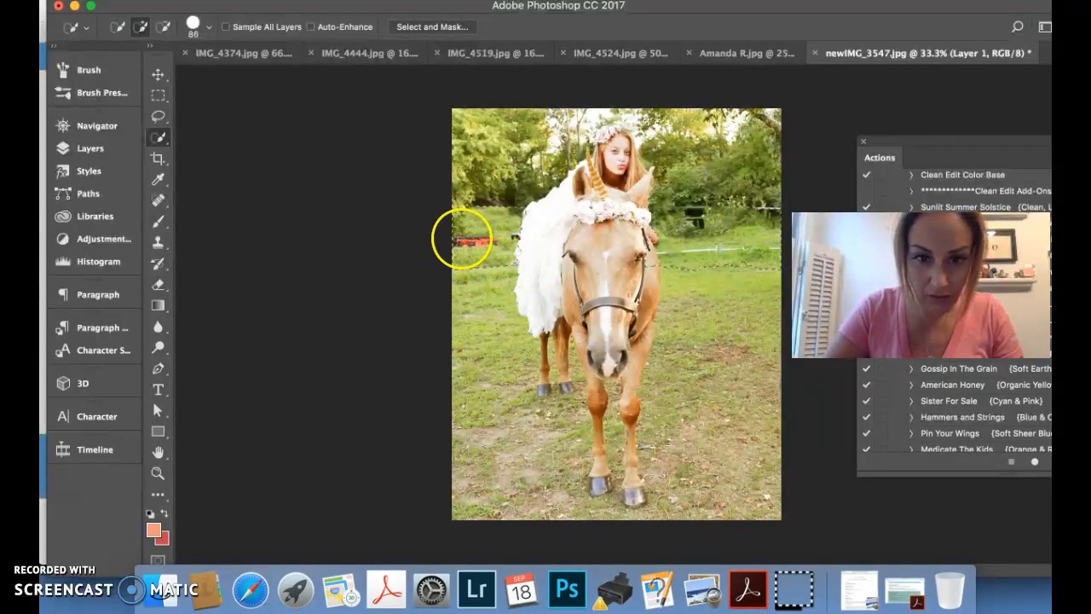
left_click(157, 242)
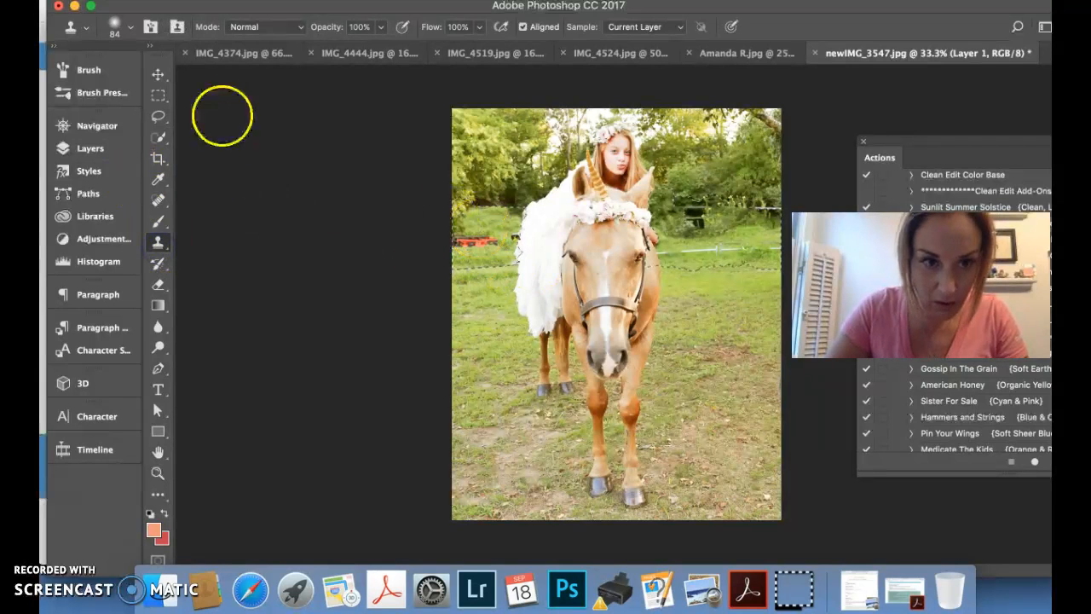
left_click(129, 27)
left_click_drag(179, 77, 197, 77)
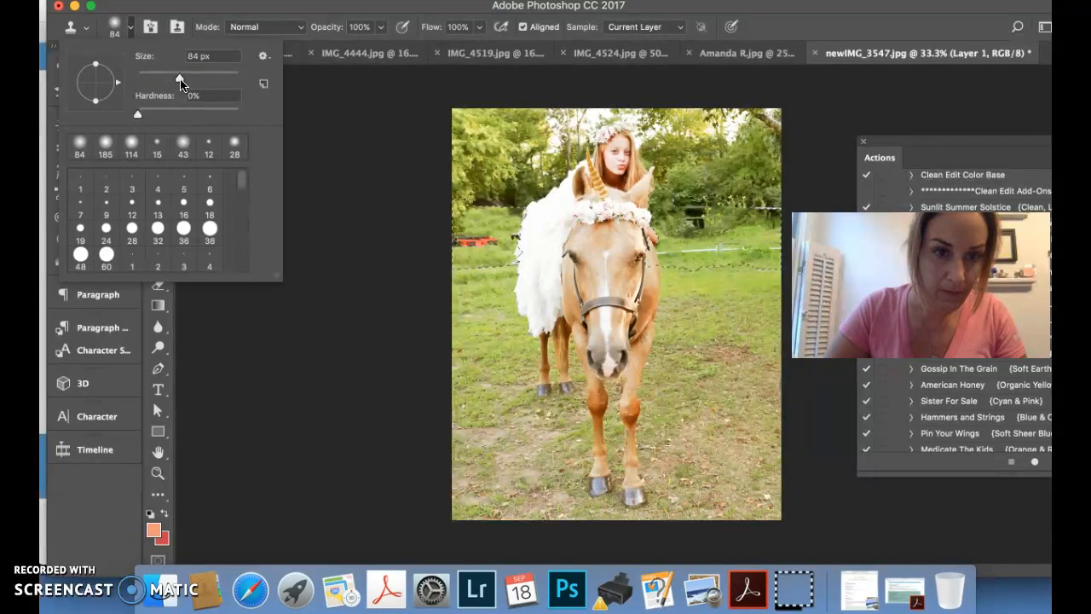
left_click_drag(180, 80, 197, 81)
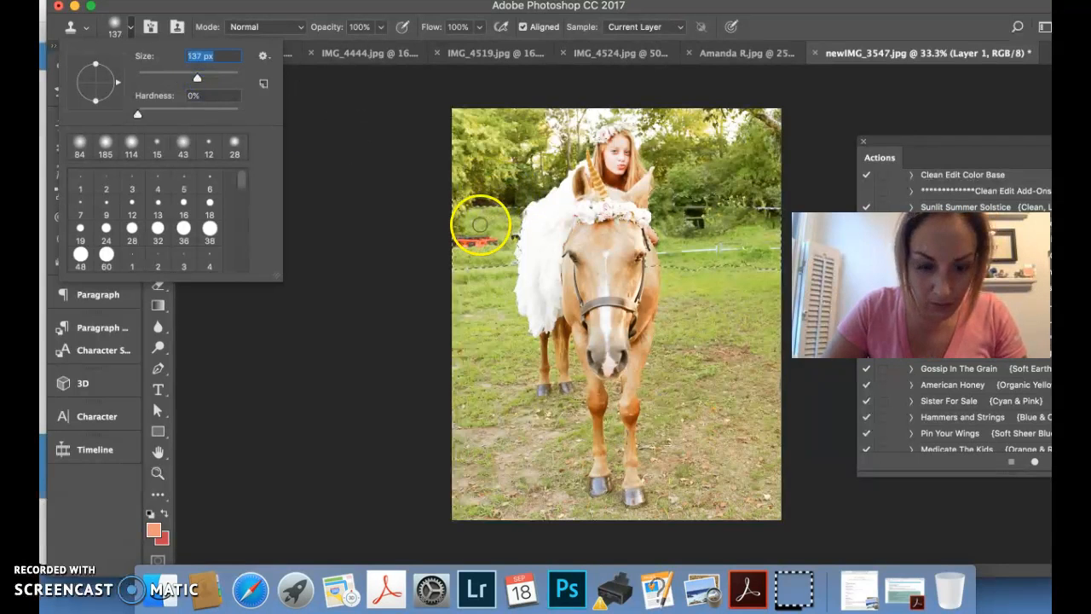
Clone grass over the red equipment between the photo edge and the white dress
left_click(480, 221)
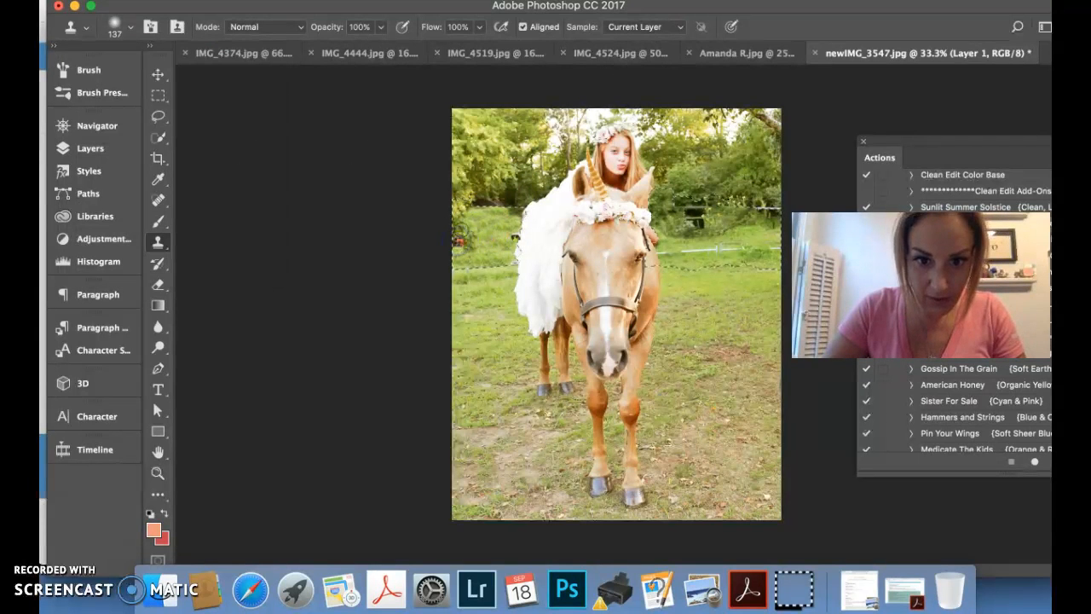
left_click(458, 223, "alt")
left_click(459, 238)
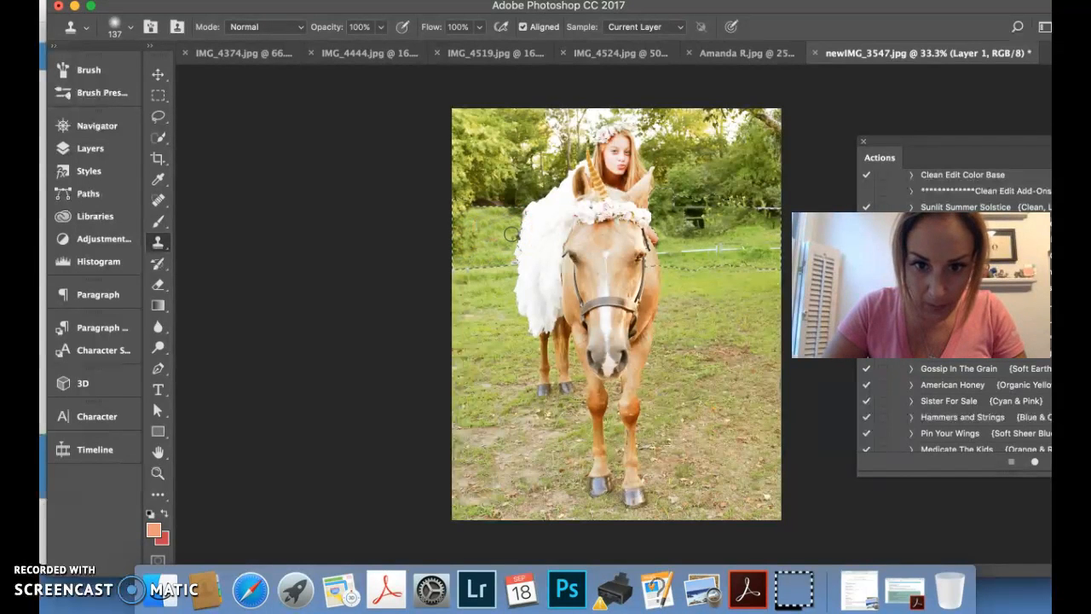
left_click(492, 238)
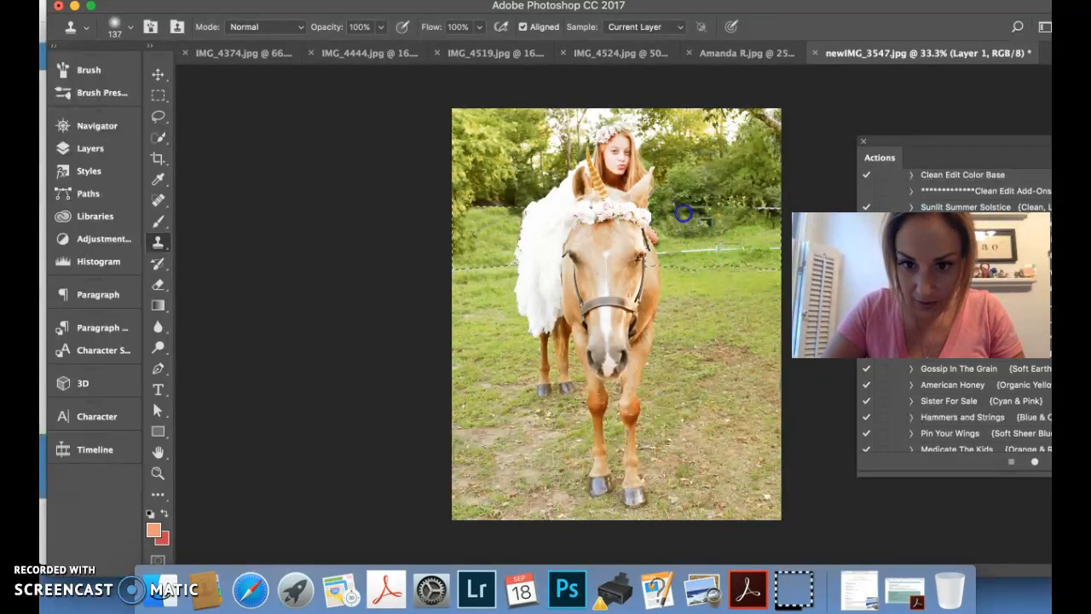
Clone foliage and grass over the dark structure and the remaining white fence rail on the side of the horse away from the dress
left_click(713, 222)
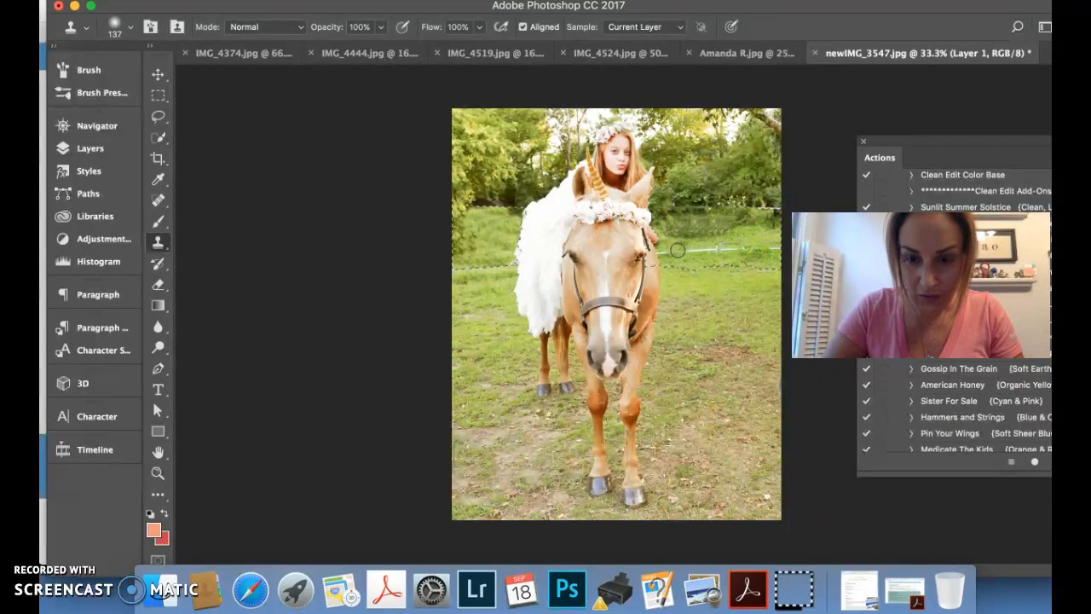
left_click_drag(679, 254, 753, 252)
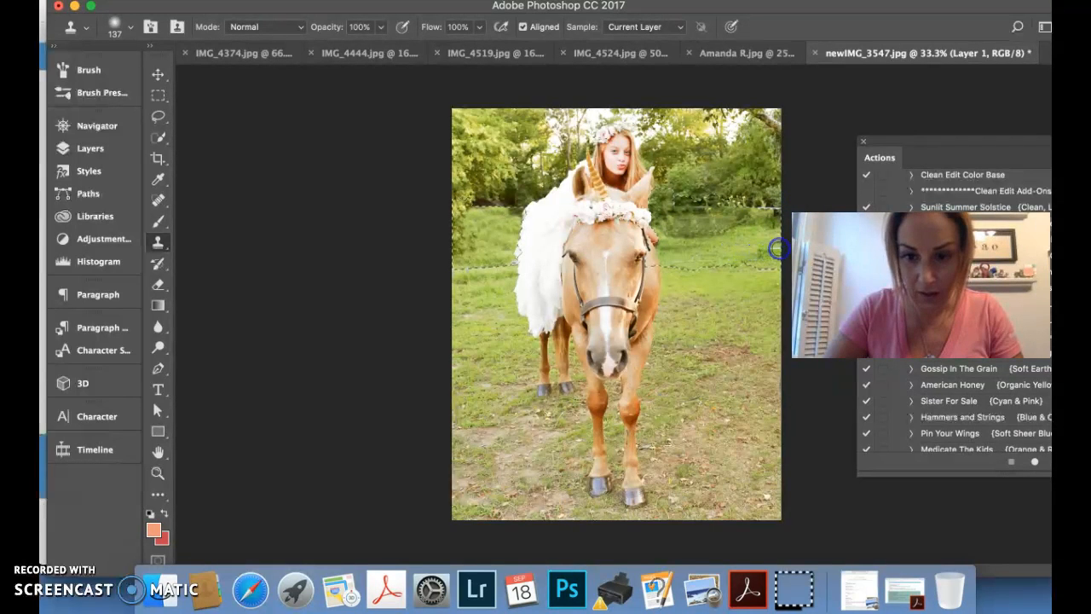
left_click_drag(740, 255, 731, 255)
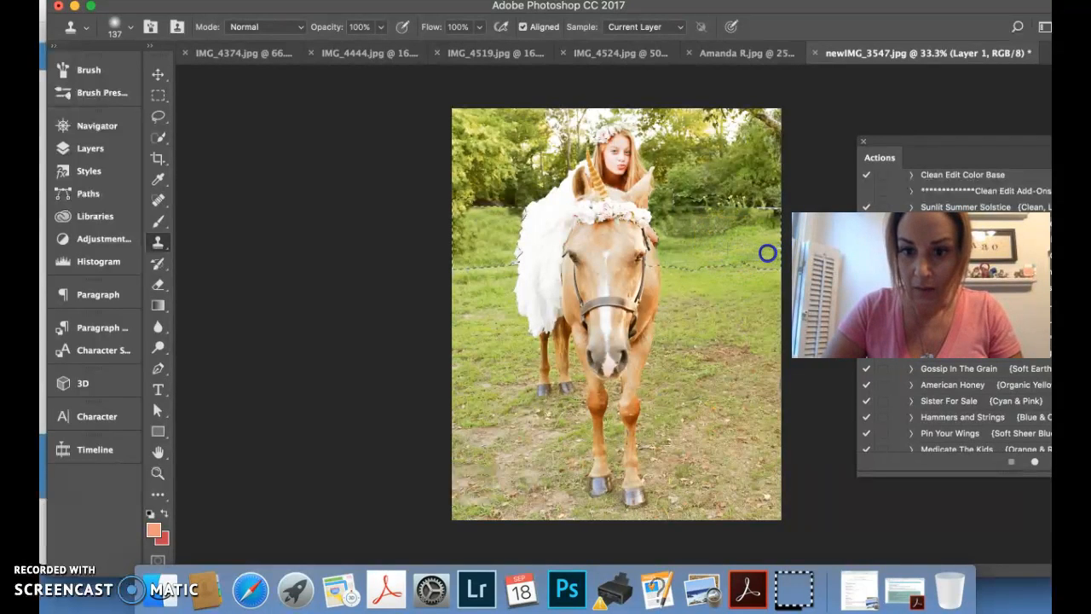
mouse_move(744, 240)
left_mouse_down()
mouse_move(672, 233)
mouse_move(736, 235)
left_mouse_up()
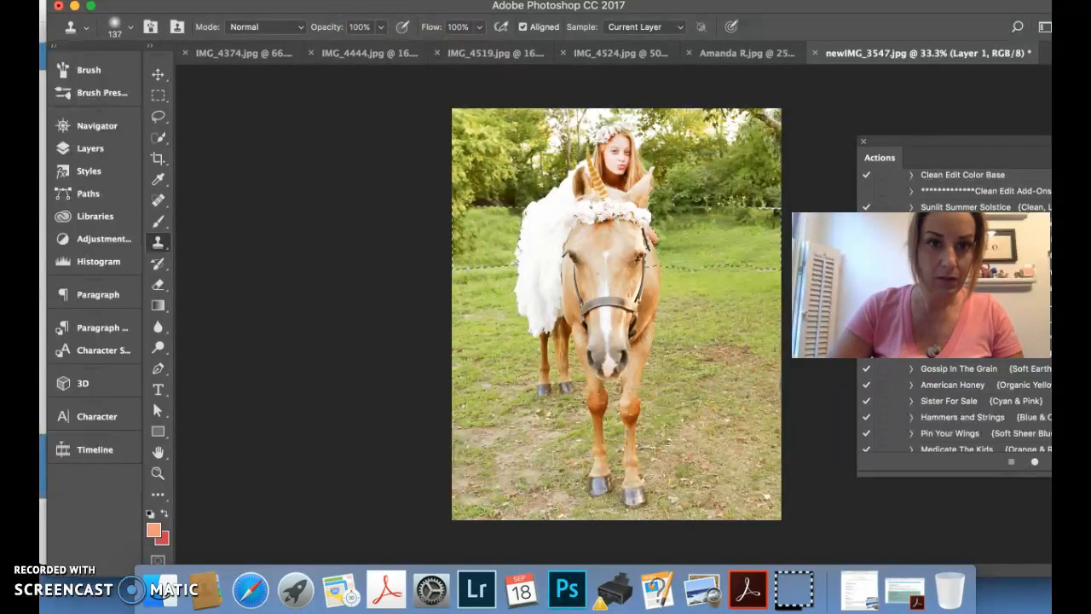
Clear the selection and use the Content-Aware Spot Healing Brush on the seams in the grass and tree line and spots on the horse's face
left_click(385, 0)
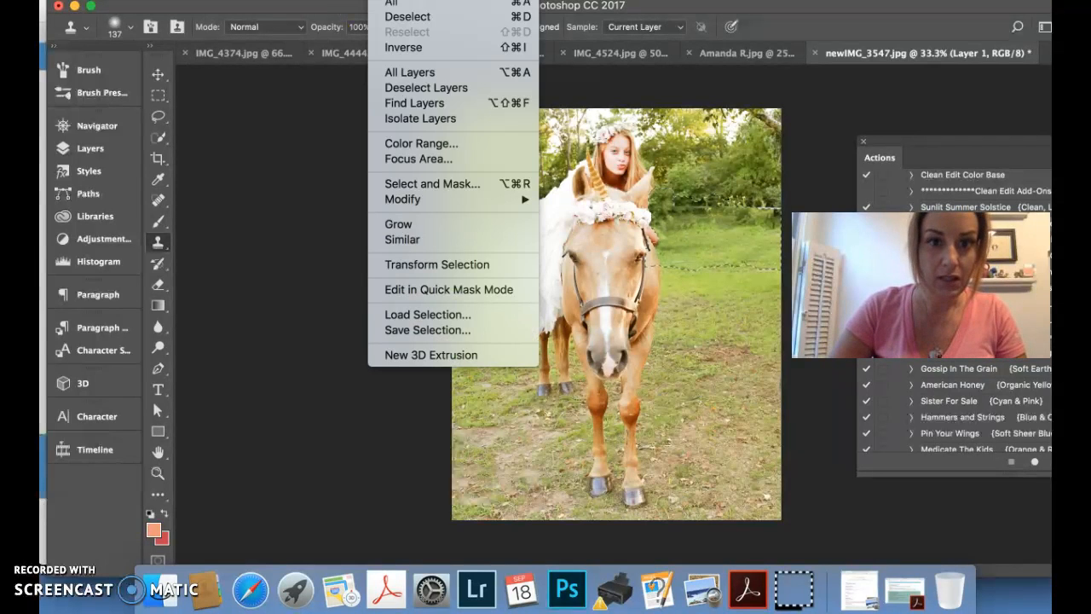
left_click(411, 17)
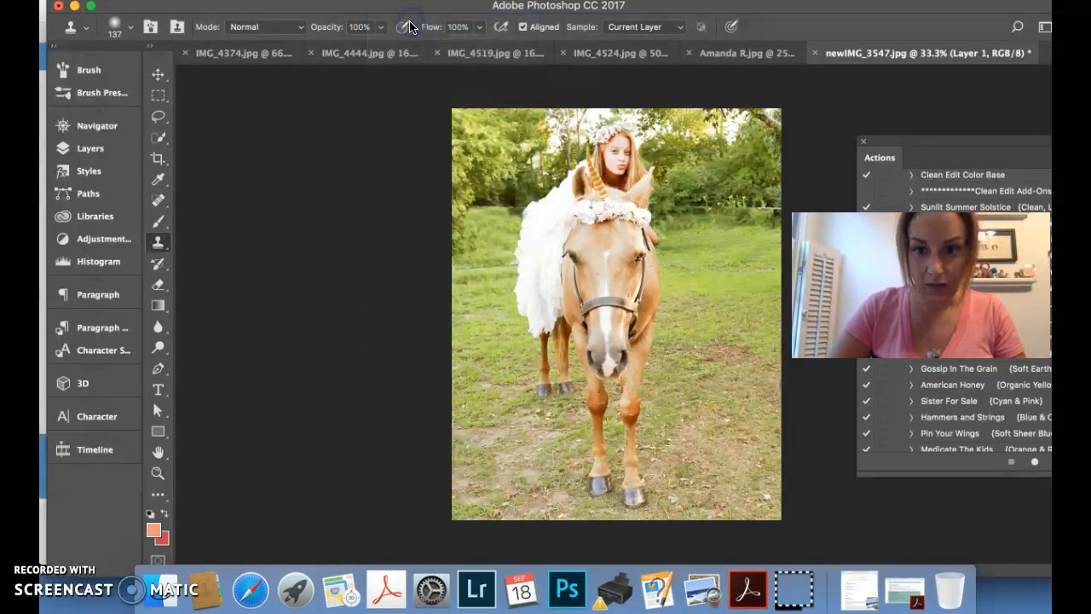
left_click(158, 200)
left_click_drag(457, 268, 516, 266)
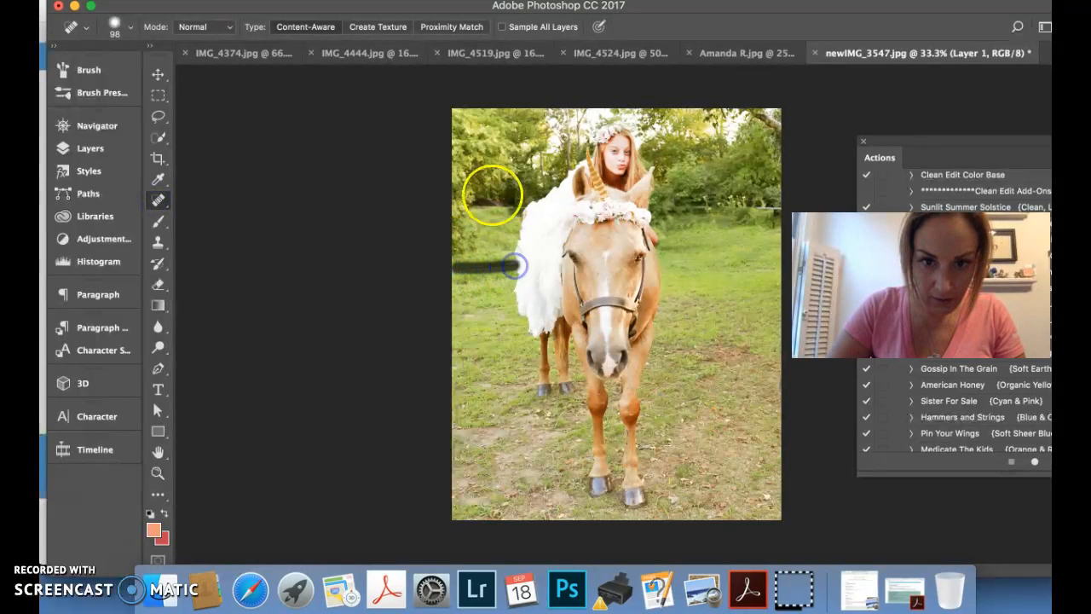
left_click_drag(465, 204, 524, 207)
left_click_drag(758, 209, 798, 208)
mouse_move(698, 209)
left_mouse_down()
mouse_move(729, 228)
mouse_move(777, 227)
left_mouse_up()
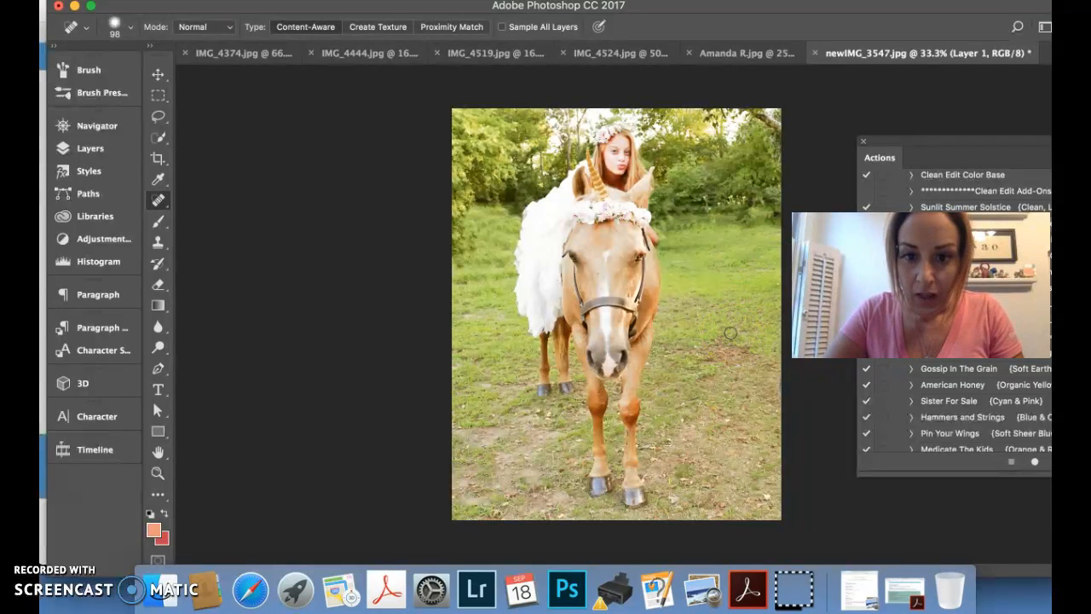
left_click(604, 236)
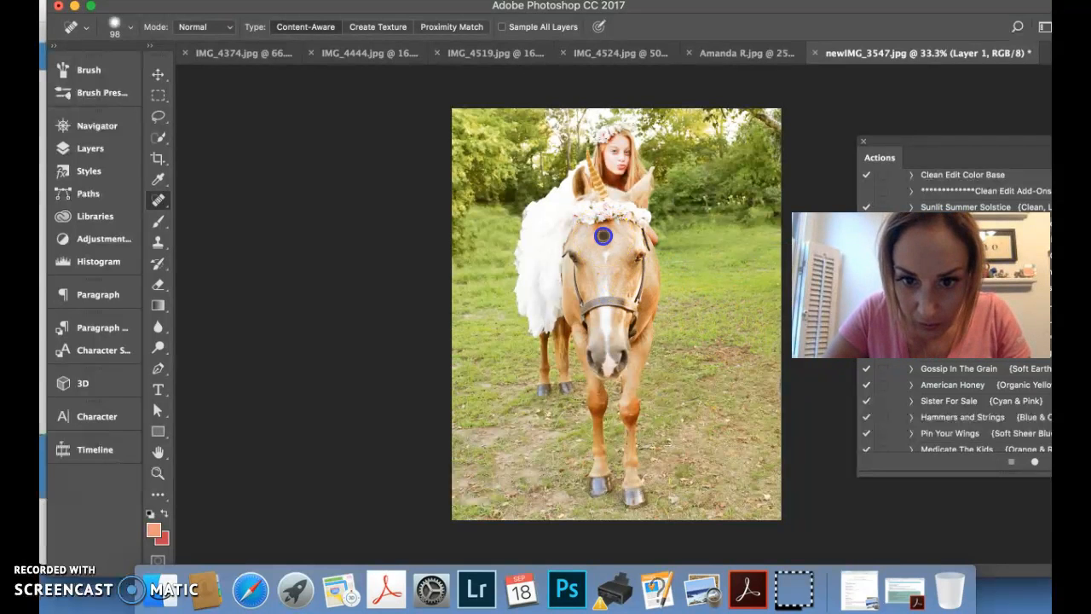
left_click(598, 274)
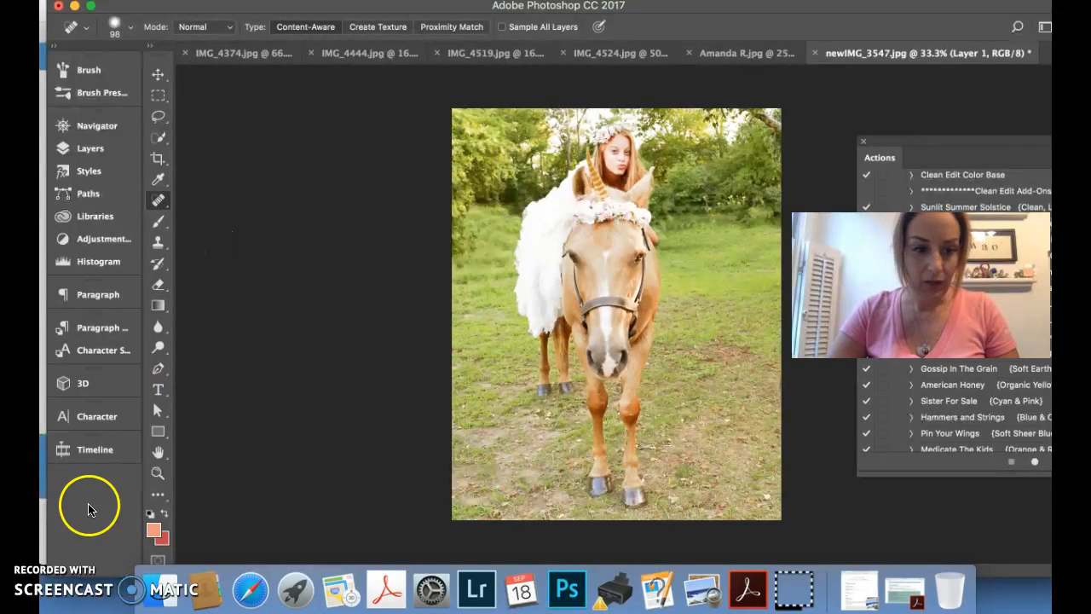
Switch to the Greater Than Gatsby website in the browser and look through its Lightroom presets, overlays, tutorials and free offerings
left_click(77, 581)
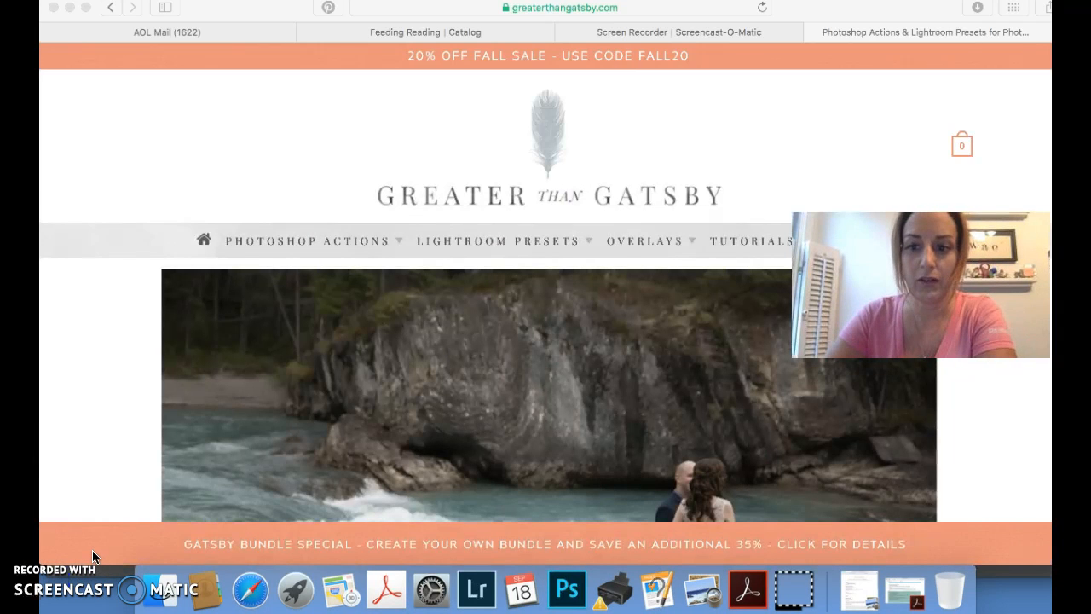
scroll(94, 554, "down", 1)
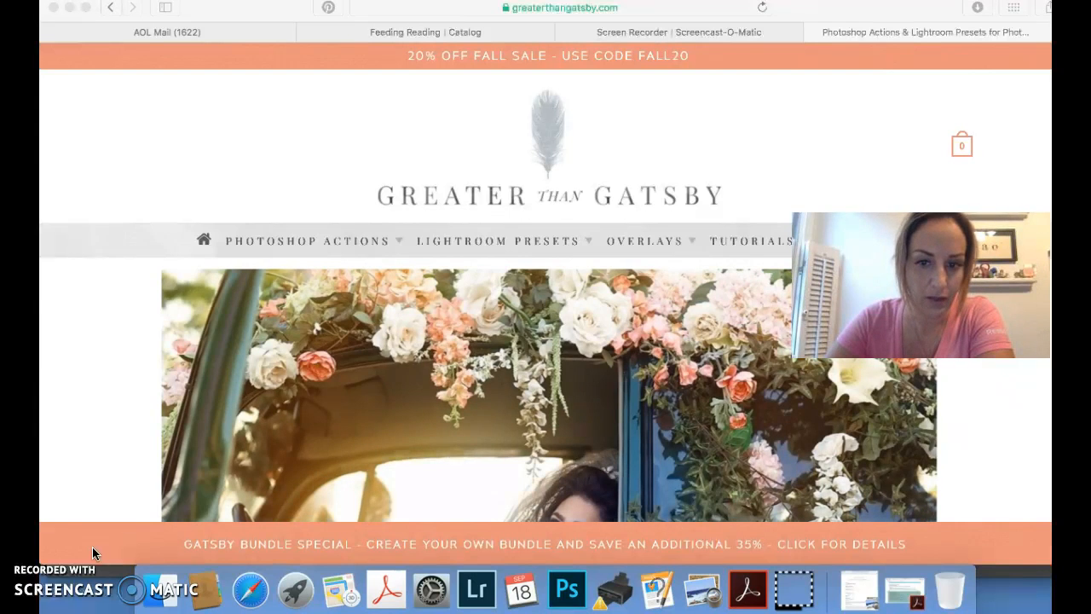
scroll(93, 547, "down", 1)
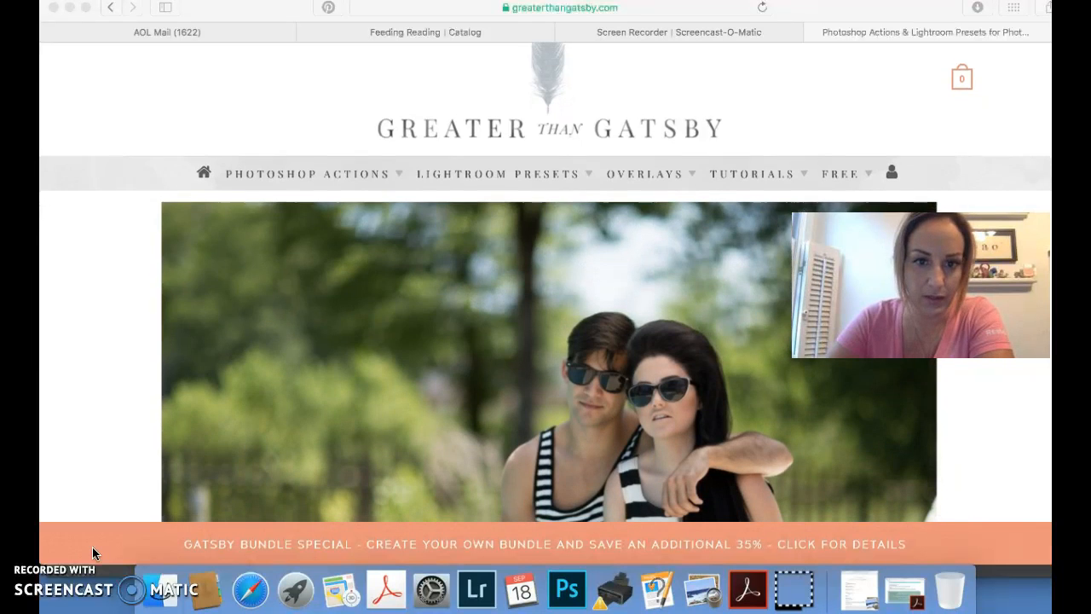
scroll(92, 546, "down", 1)
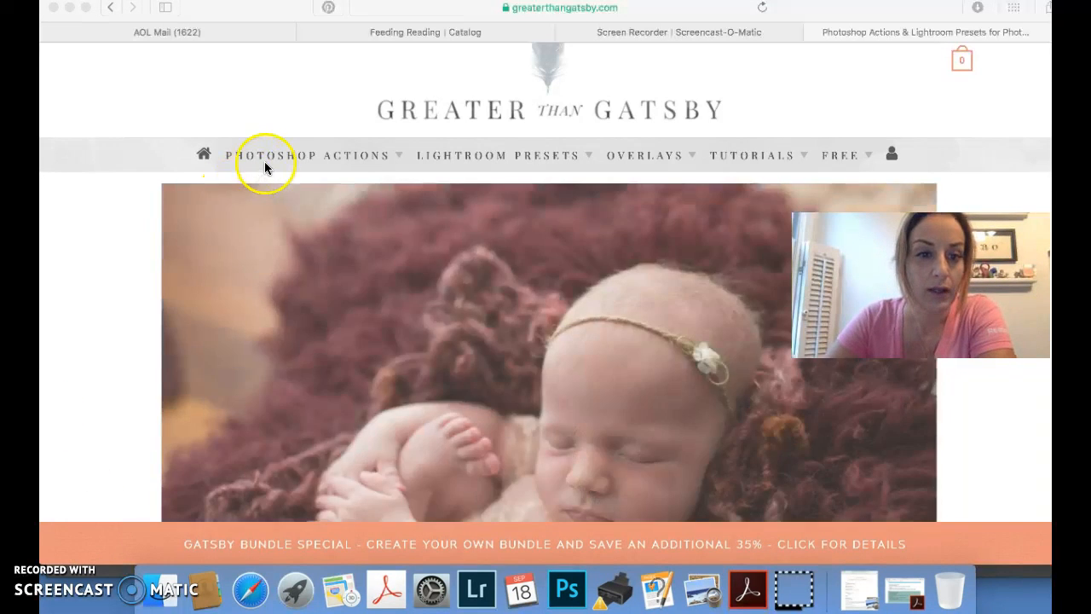
mouse_move(277, 149)
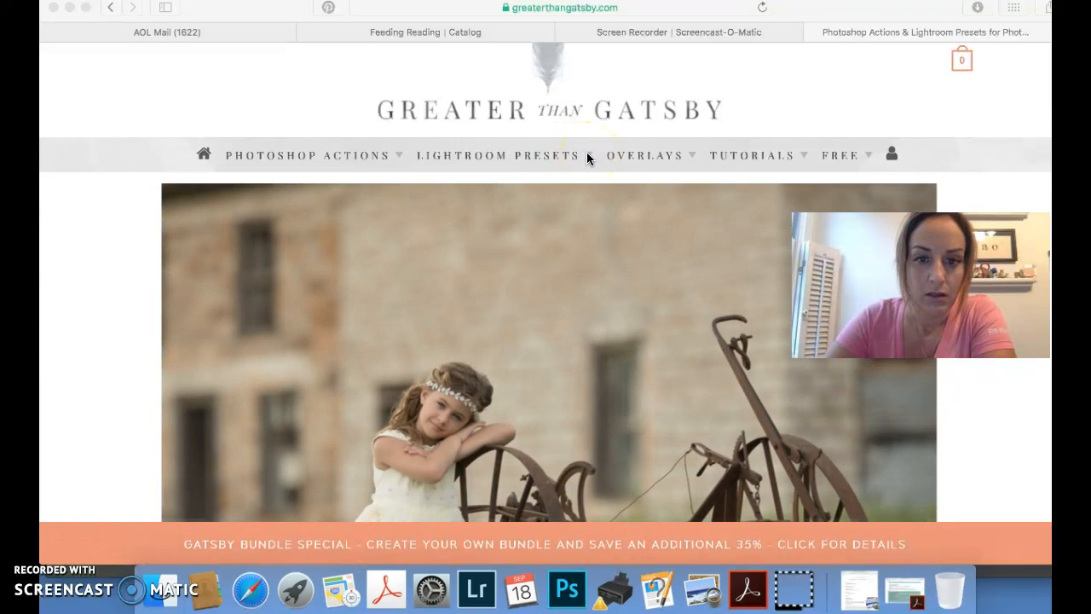
left_click(587, 155)
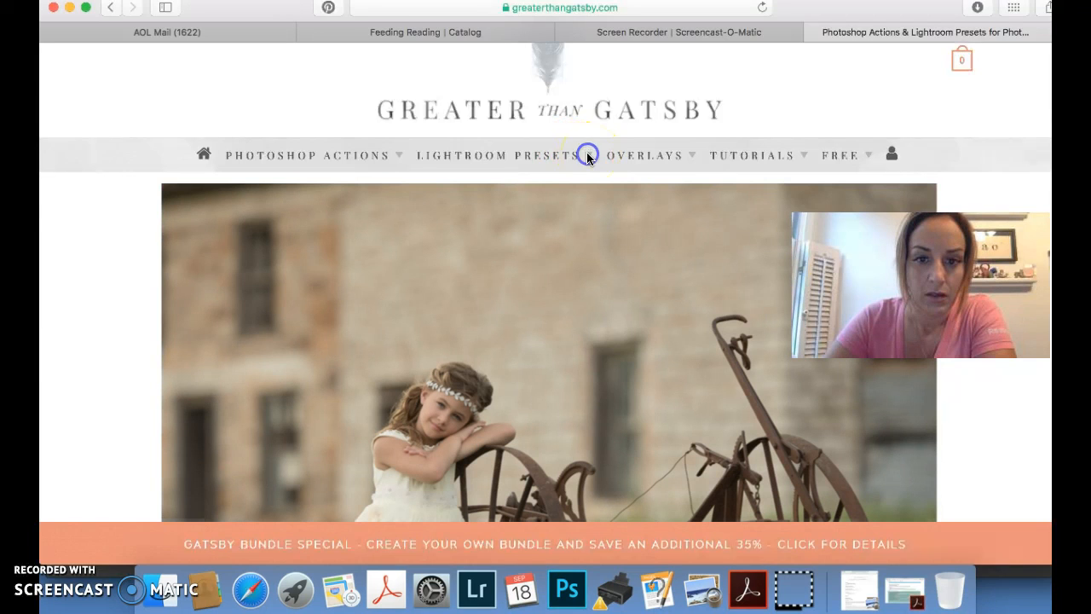
mouse_move(583, 171)
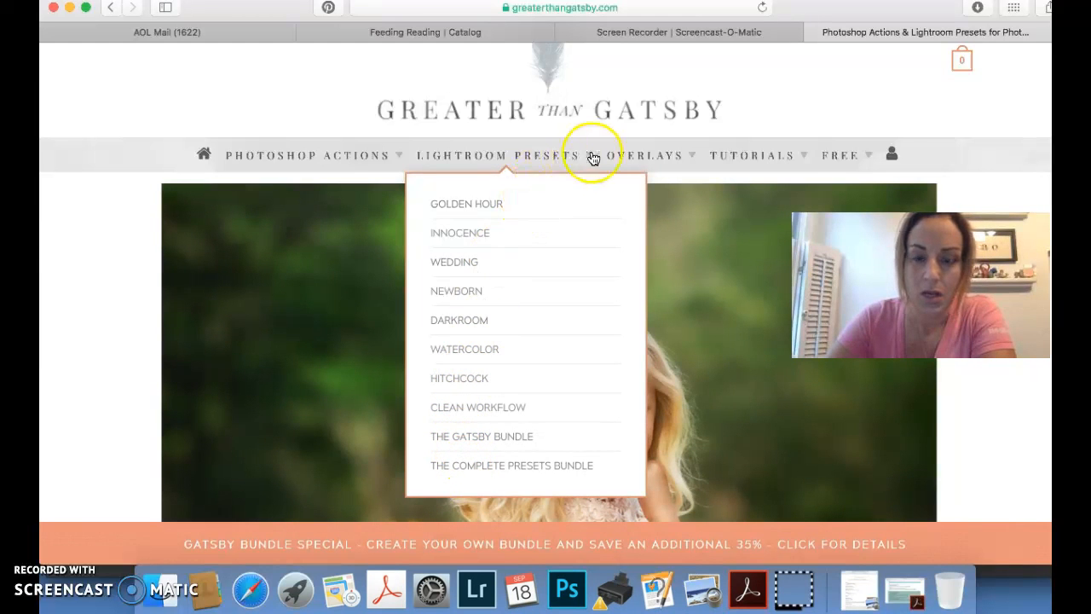
mouse_move(669, 156)
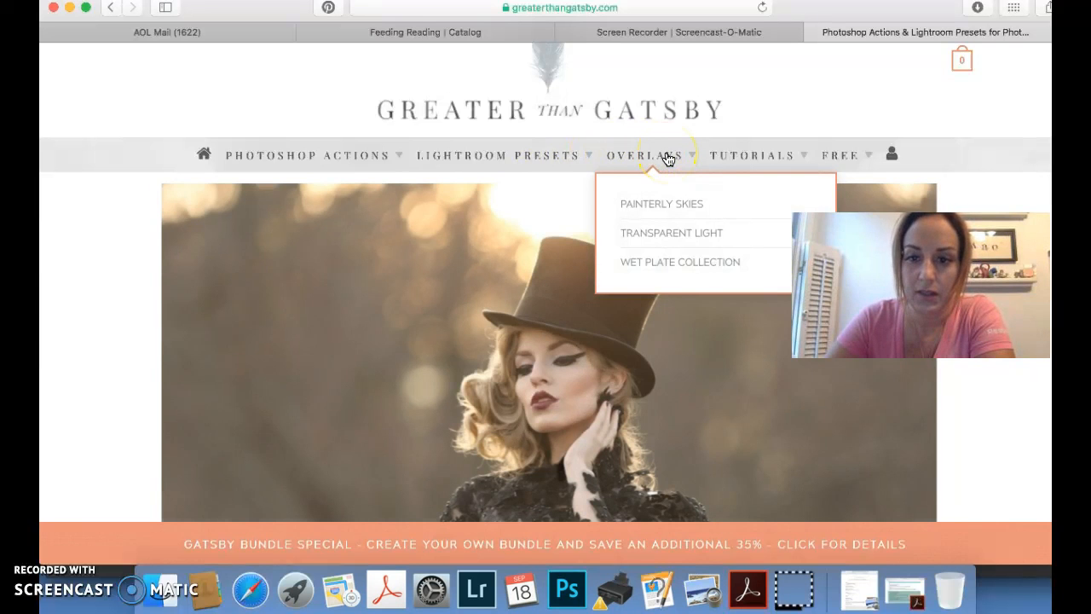
mouse_move(729, 154)
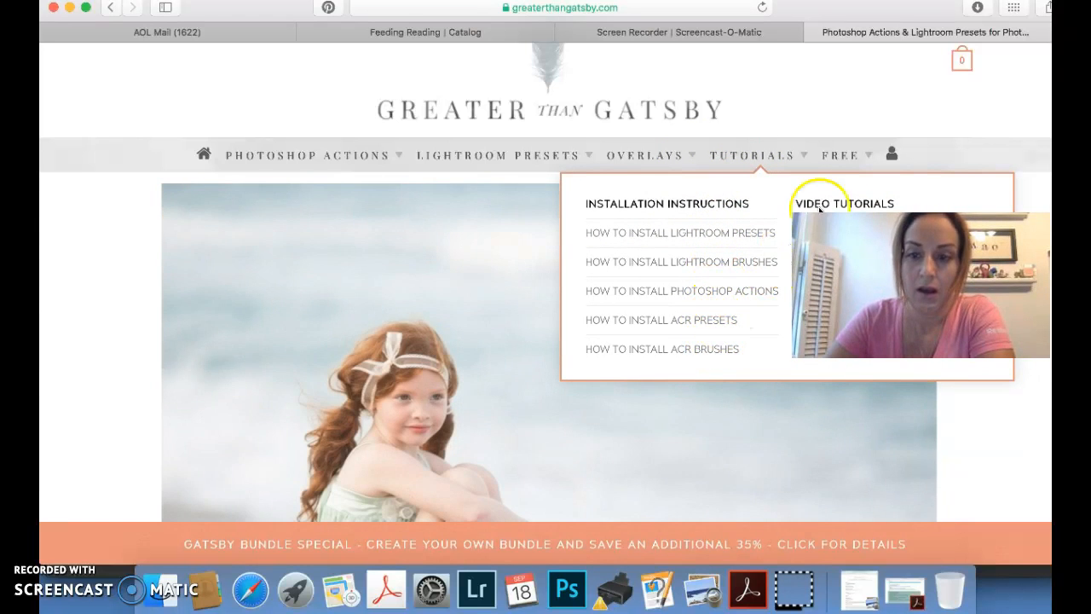
mouse_move(851, 157)
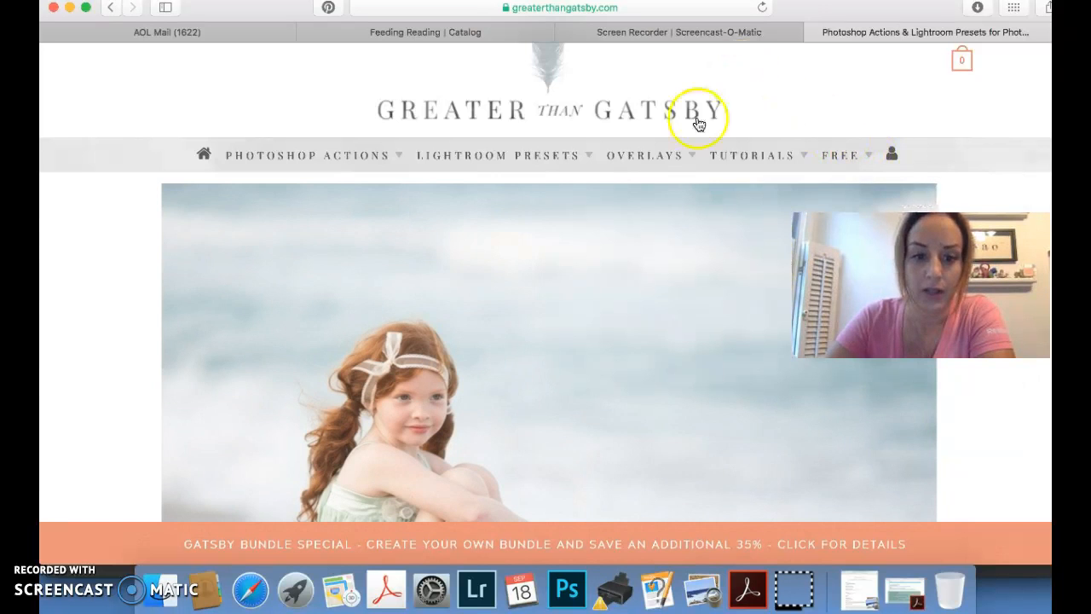
Switch back to Photoshop and move the floating Actions panel inward so it overlaps the edge of the horse photo
left_click(566, 593)
left_click(566, 592)
left_click(945, 159)
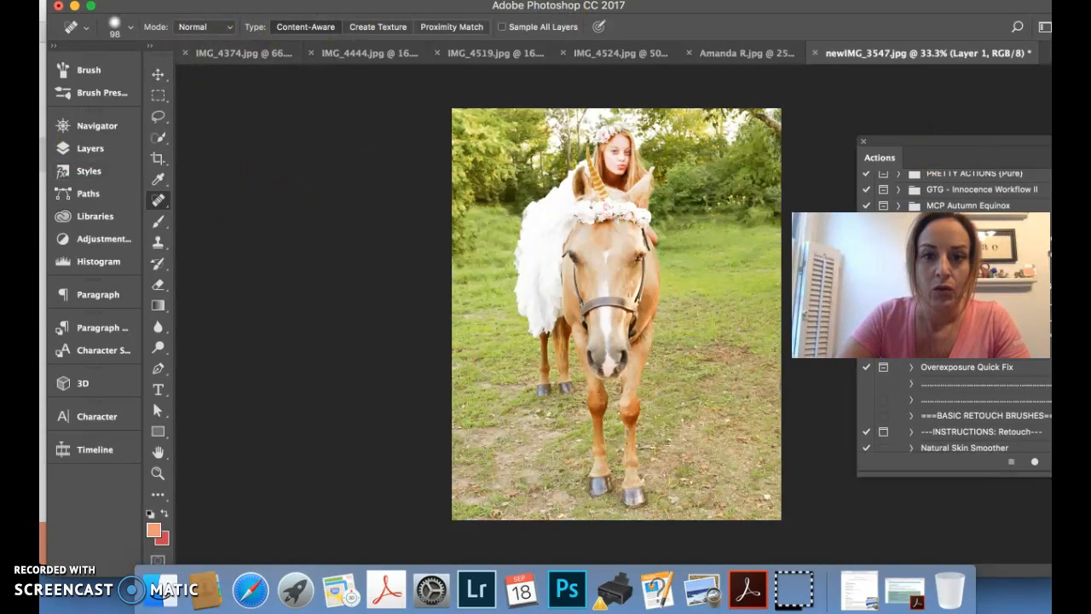
left_click(548, 1)
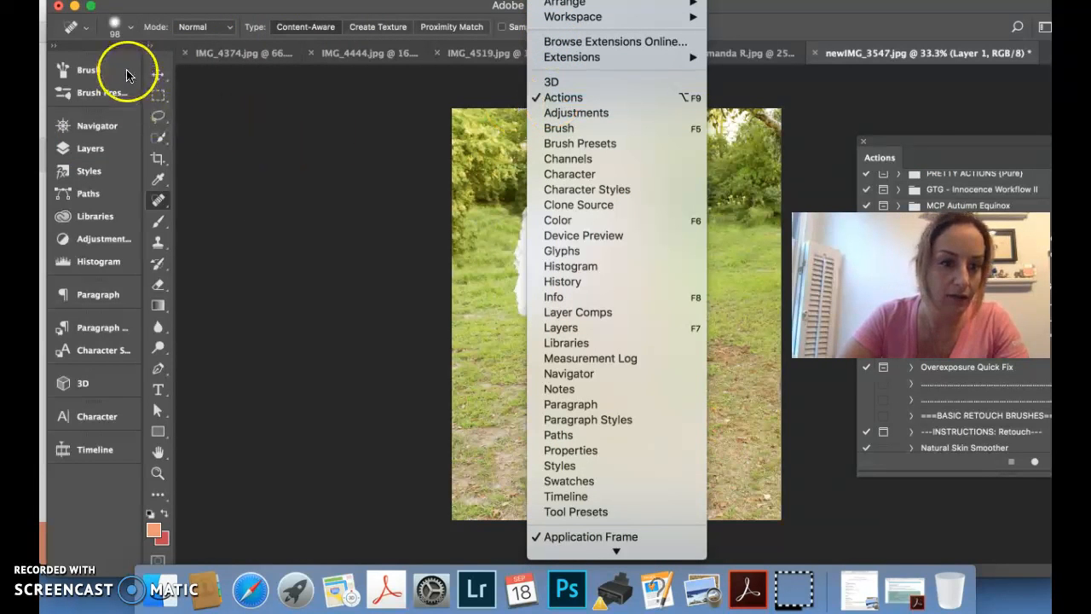
left_click(899, 146)
left_click_drag(901, 146, 749, 145)
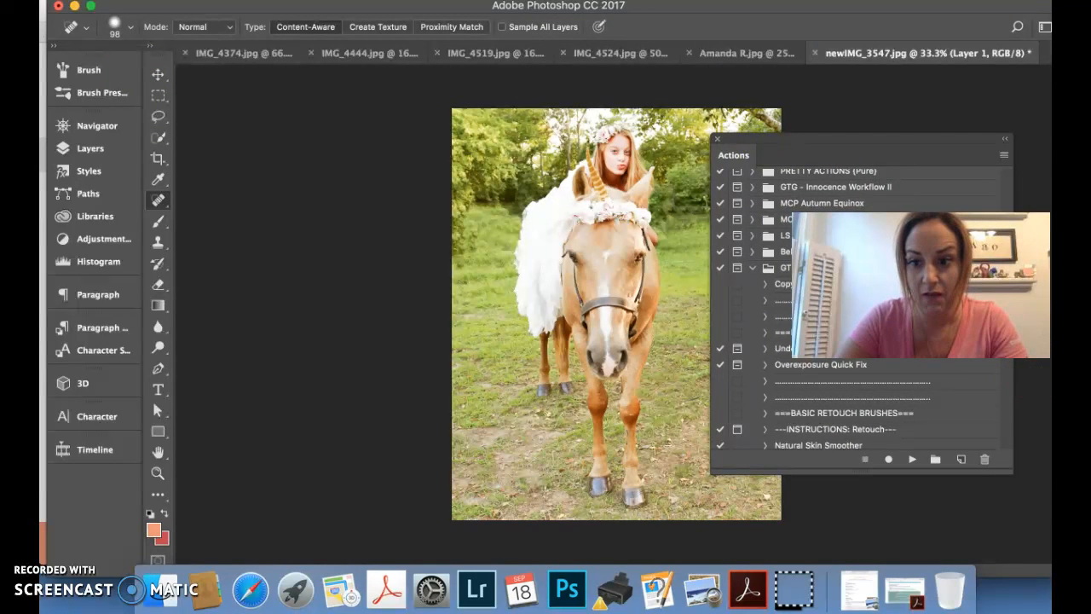
scroll(1004, 209, "down", 5)
left_click_drag(1004, 215, 1004, 156)
left_click(1005, 157)
left_click(1004, 158)
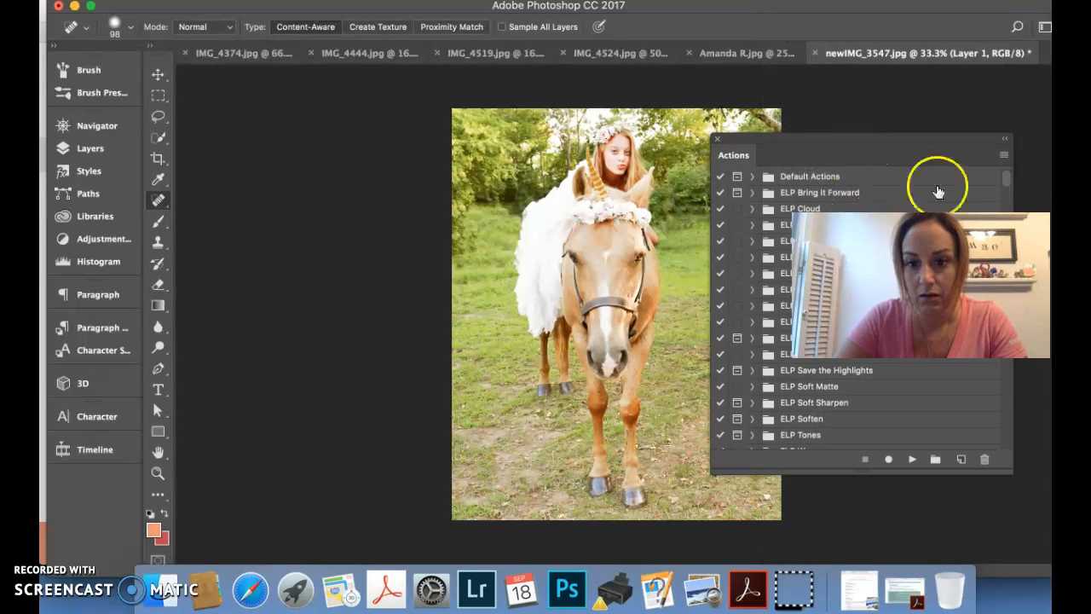
left_click(1004, 158)
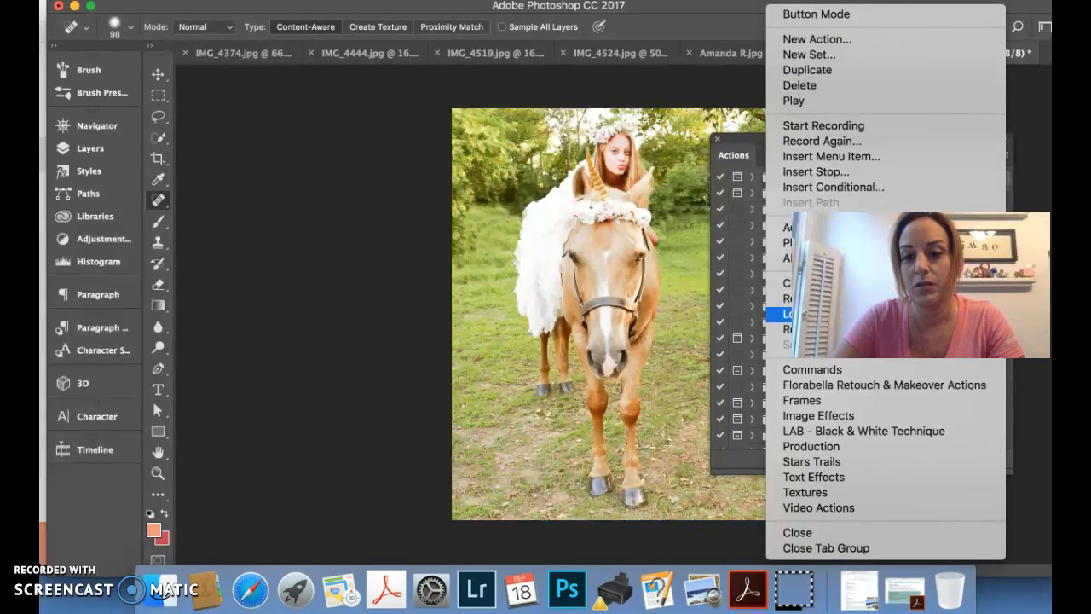
left_click(789, 313)
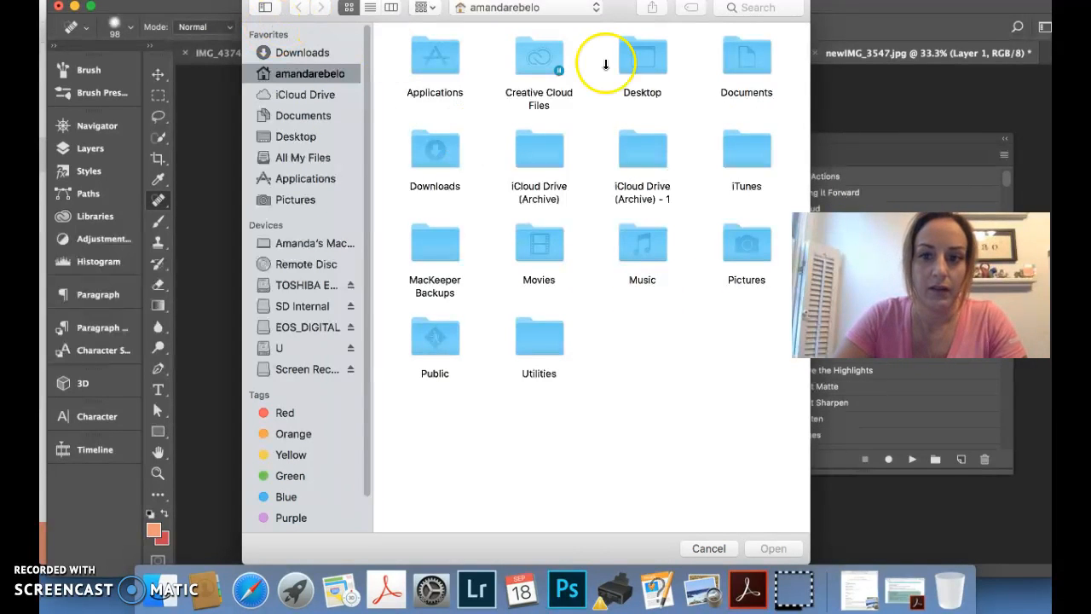
left_click(716, 548)
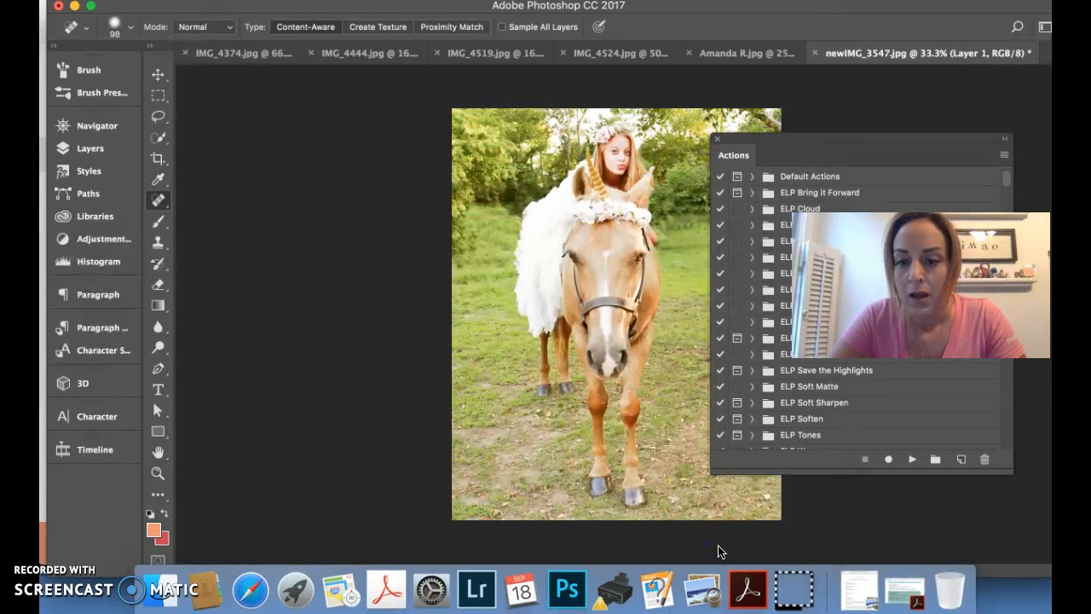
Find the Greater Than Gatsby action set and run its Clean Edit Color Base action on the photo
scroll(879, 373, "down", 10)
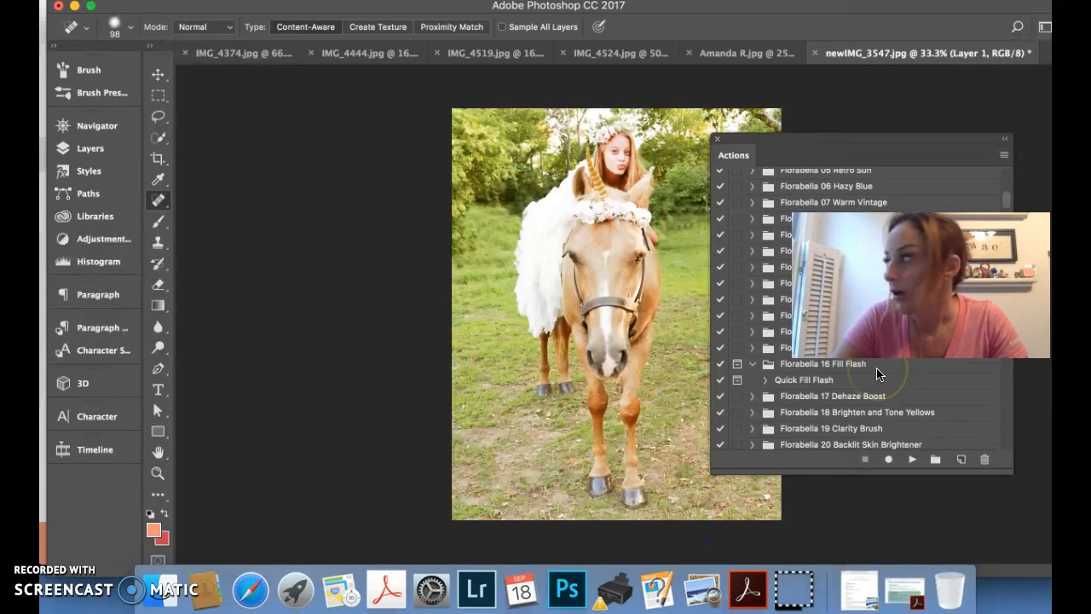
scroll(879, 373, "down", 20)
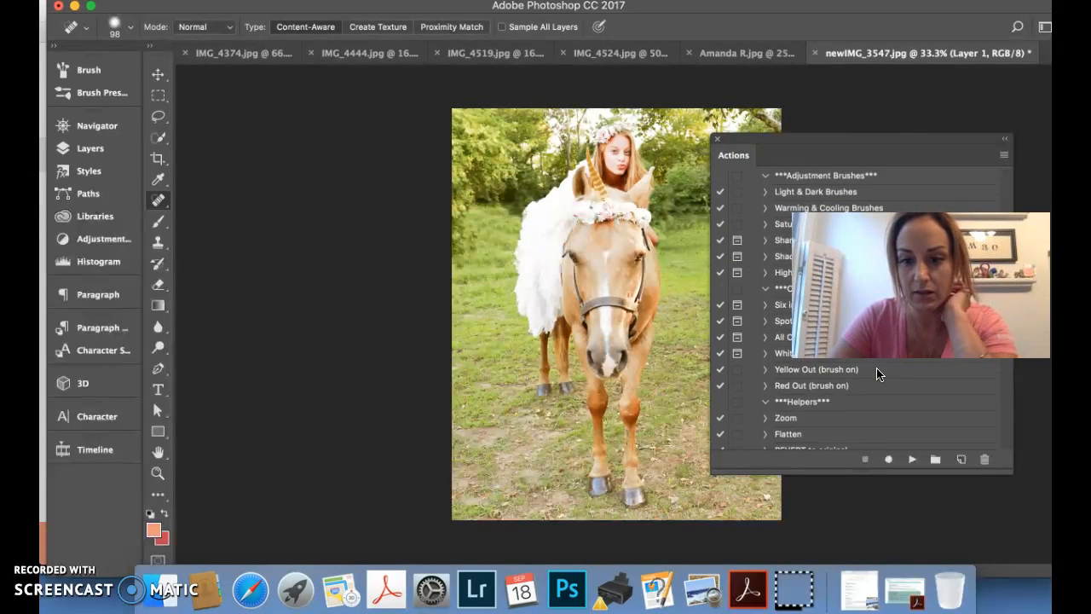
scroll(879, 374, "down", 5)
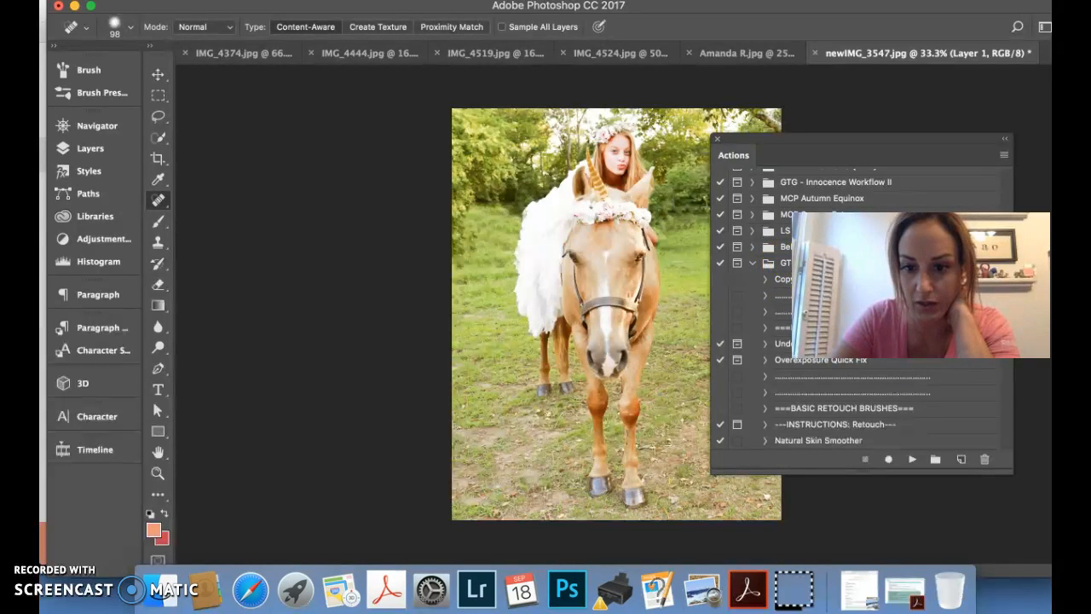
scroll(801, 341, "down", 5)
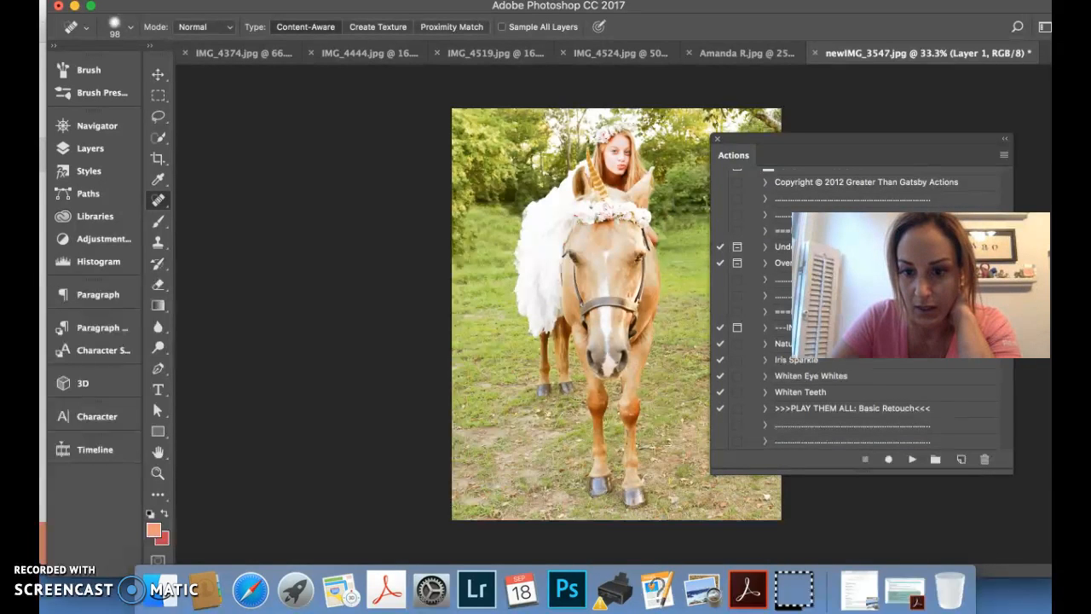
scroll(853, 409, "down", 5)
scroll(852, 384, "down", 2)
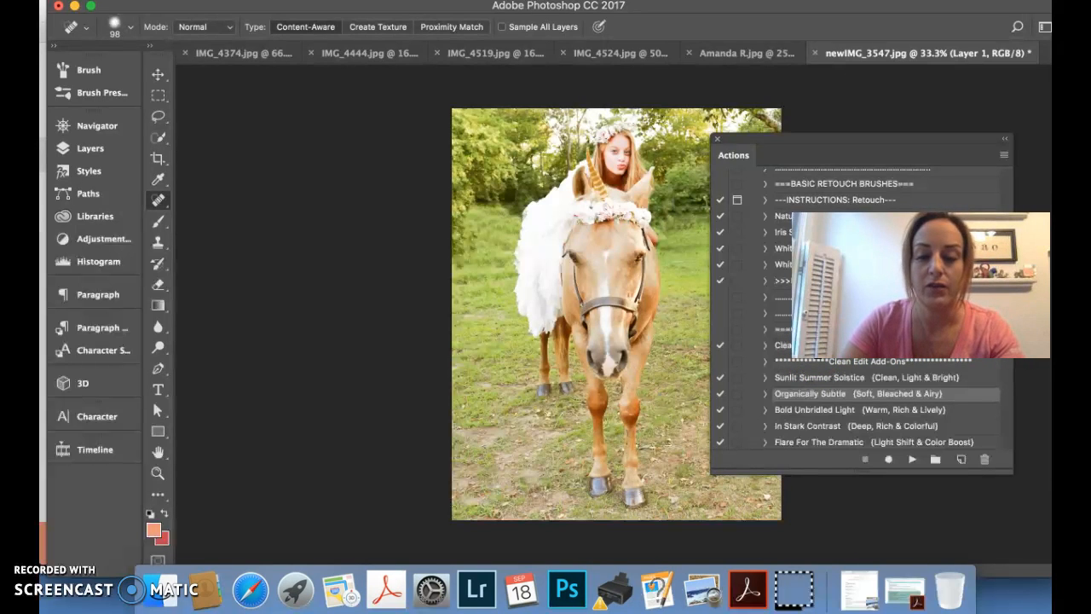
left_click(912, 460)
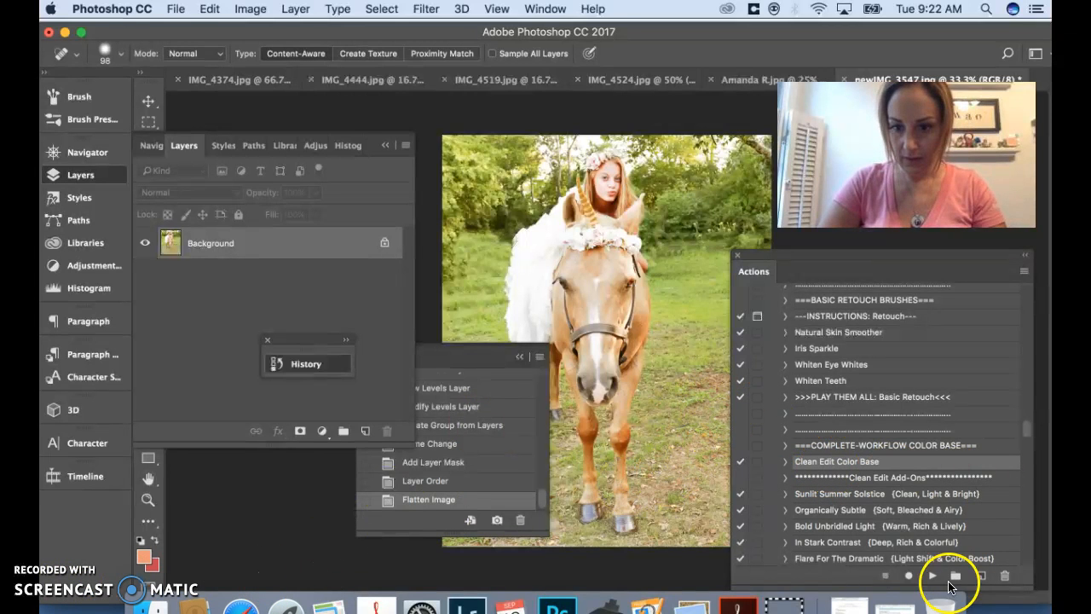
left_click(933, 577)
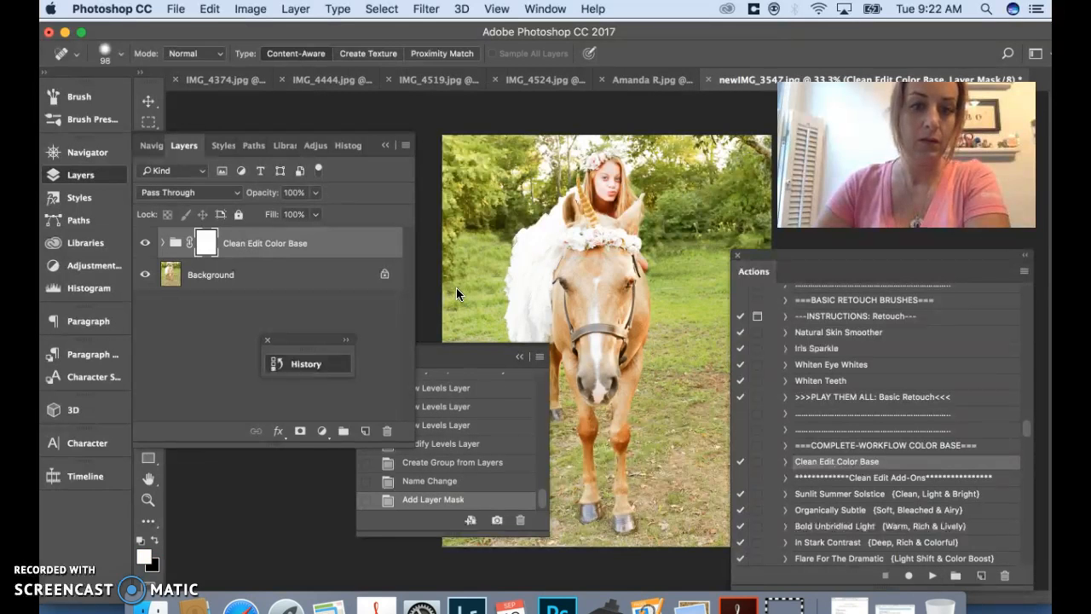
Expand the Clean Edit Color Base group and turn on its Clean Edit Lighten layer
left_click(162, 243)
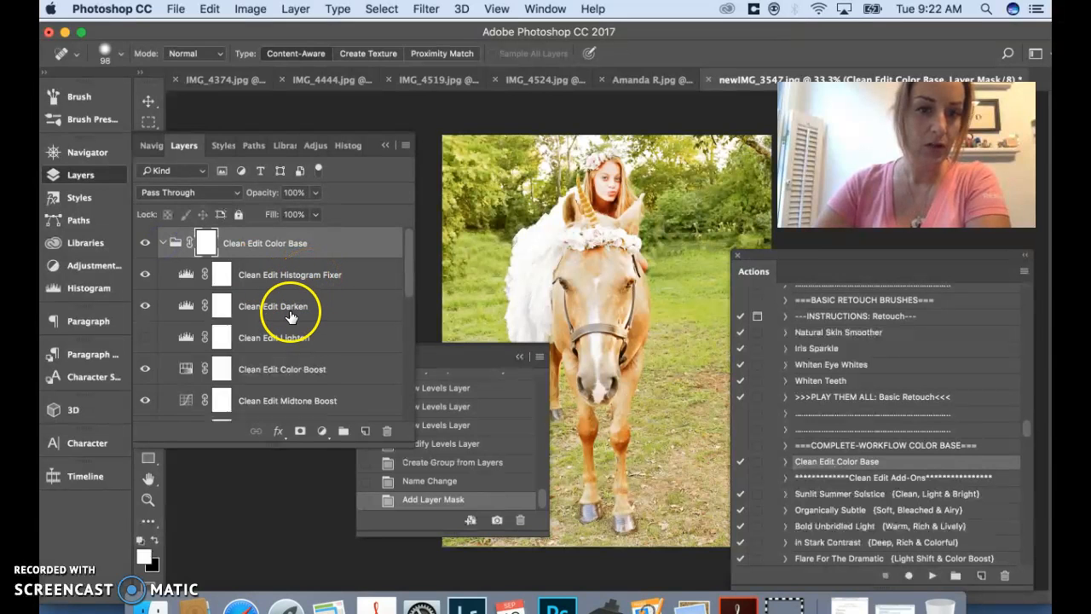
left_click(146, 339)
Review the adjustment layers in the Clean Edit Color Base group and compare the photo with the group hidden and shown
scroll(209, 350, "down", 2)
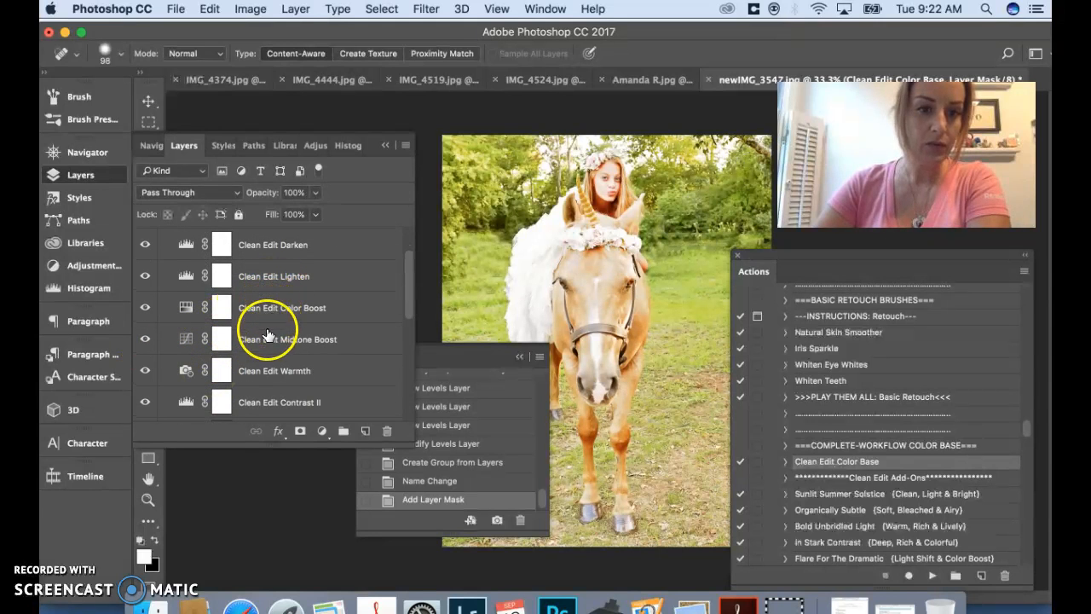
scroll(266, 341, "down", 2)
scroll(266, 343, "down", 2)
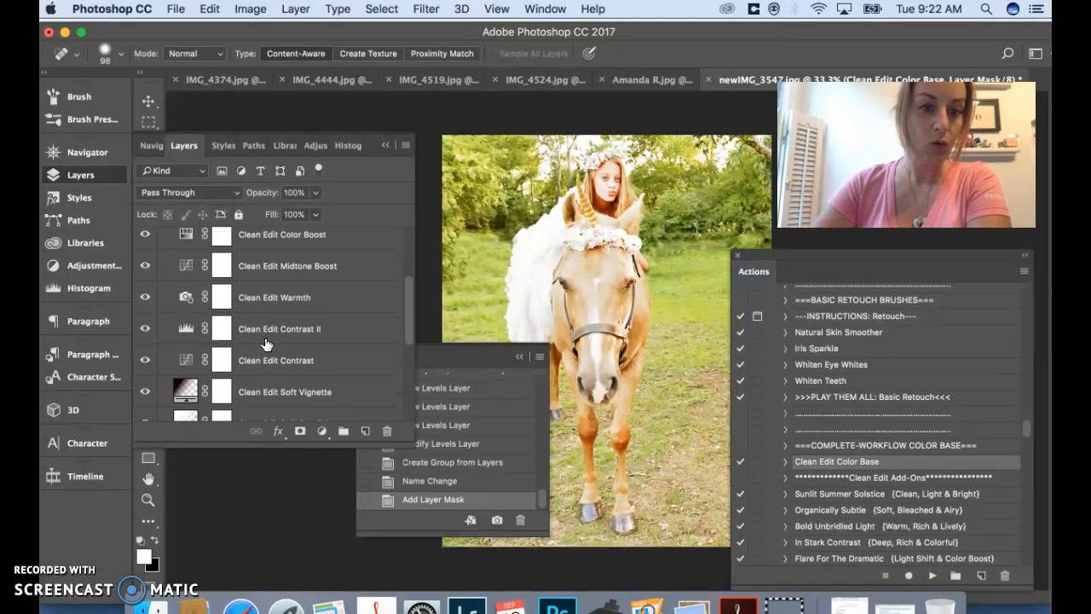
scroll(266, 344, "down", 1)
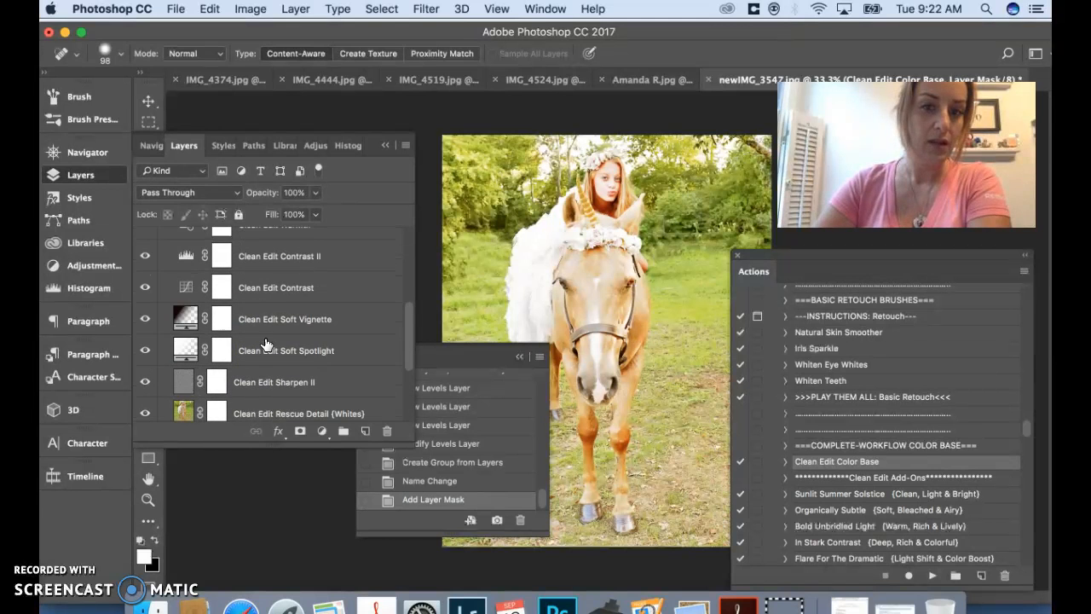
scroll(266, 343, "down", 3)
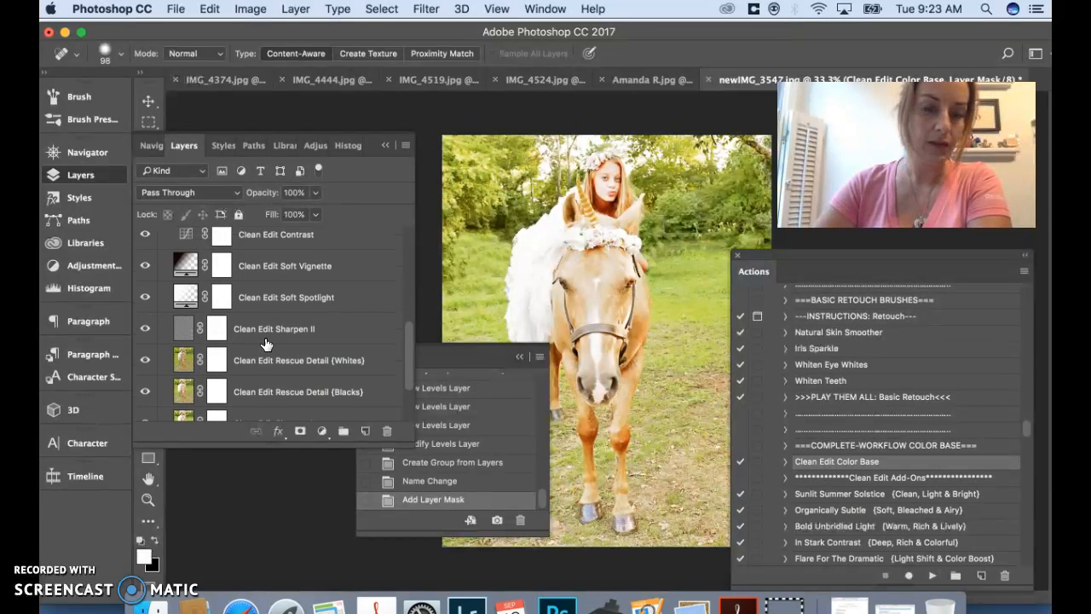
left_click(145, 330)
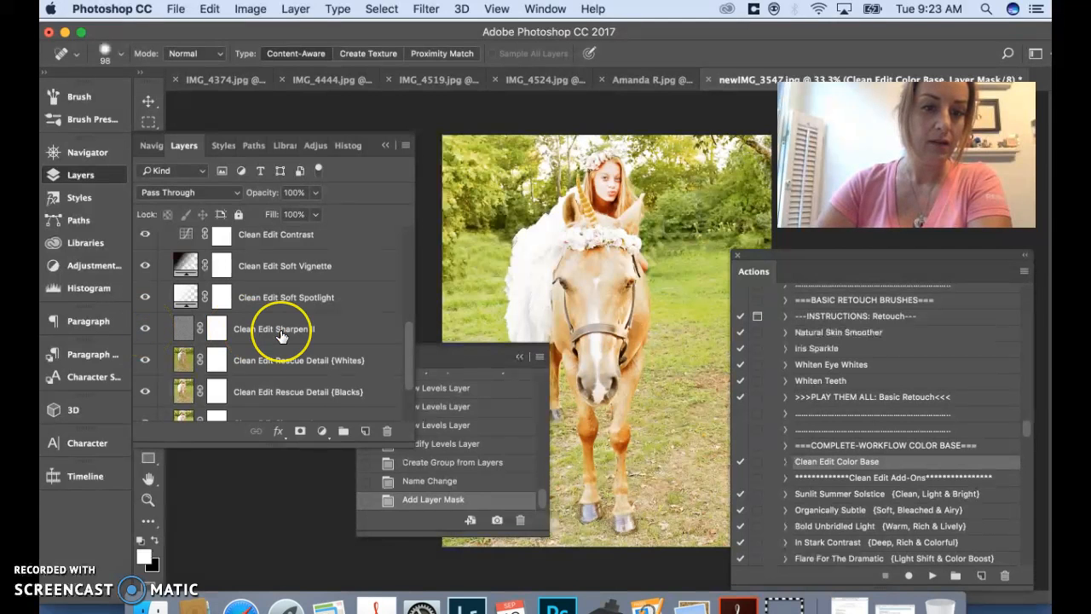
scroll(286, 333, "down", 3)
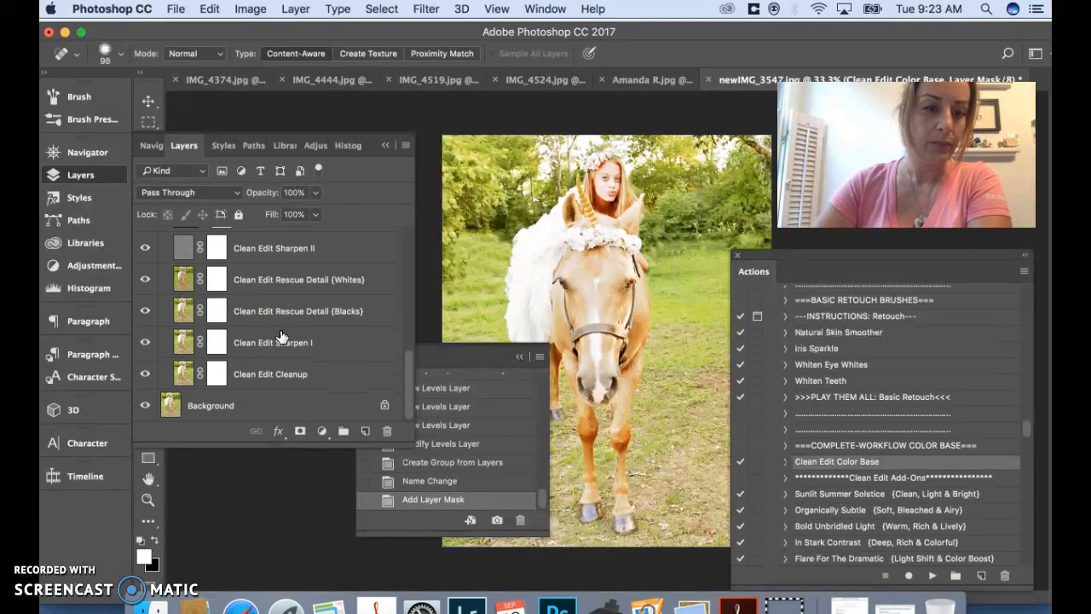
scroll(281, 337, "up", 12)
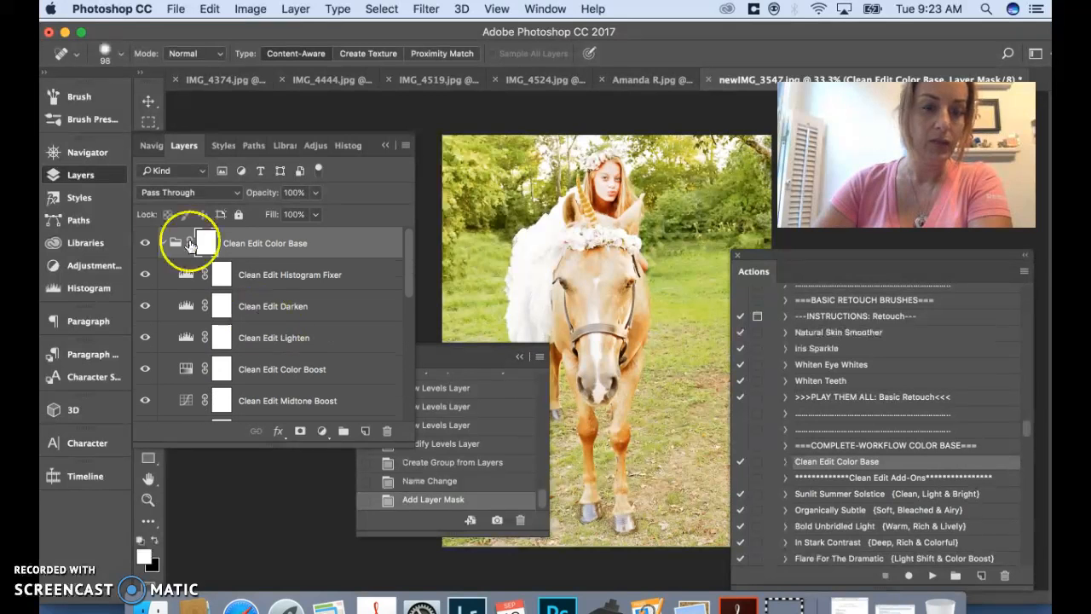
left_click(145, 243)
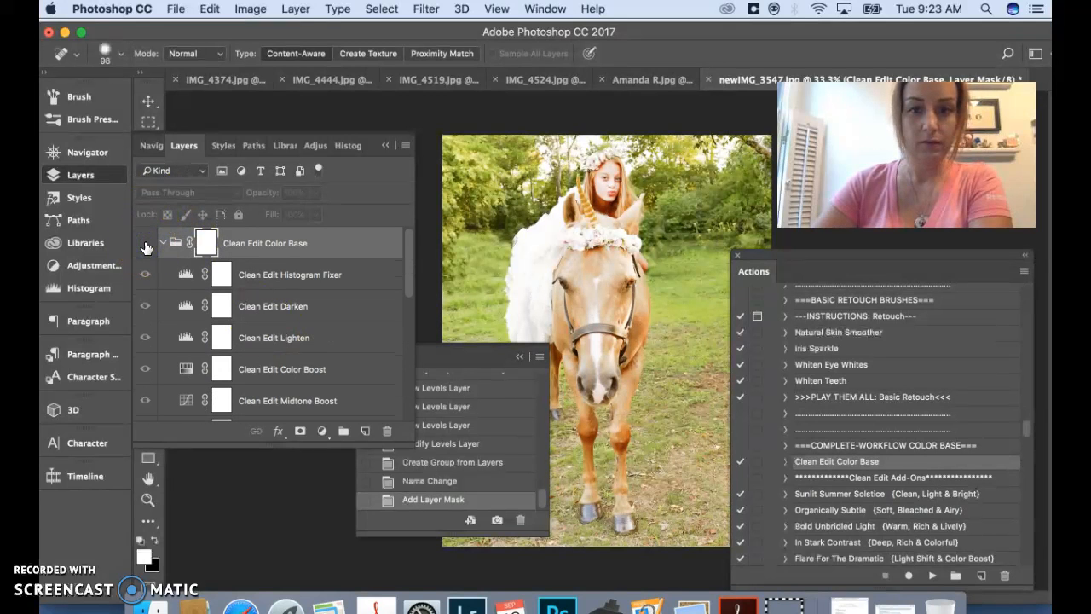
left_click(144, 243)
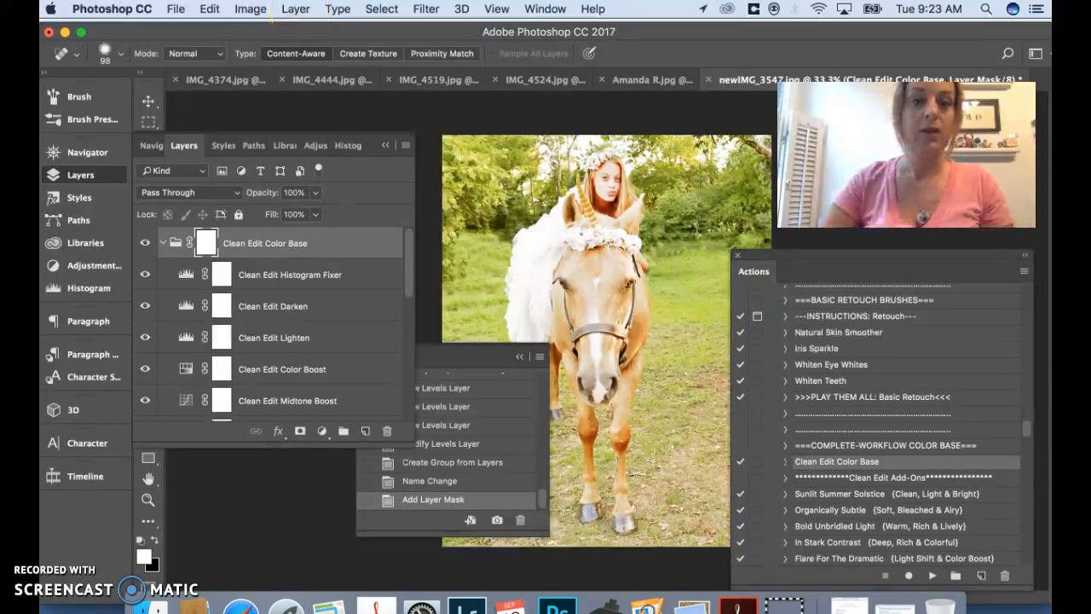
Flatten the image to merge the Clean Edit Color Base group into the background
left_click(300, 11)
left_click(300, 10)
left_click(300, 10)
left_click(349, 506)
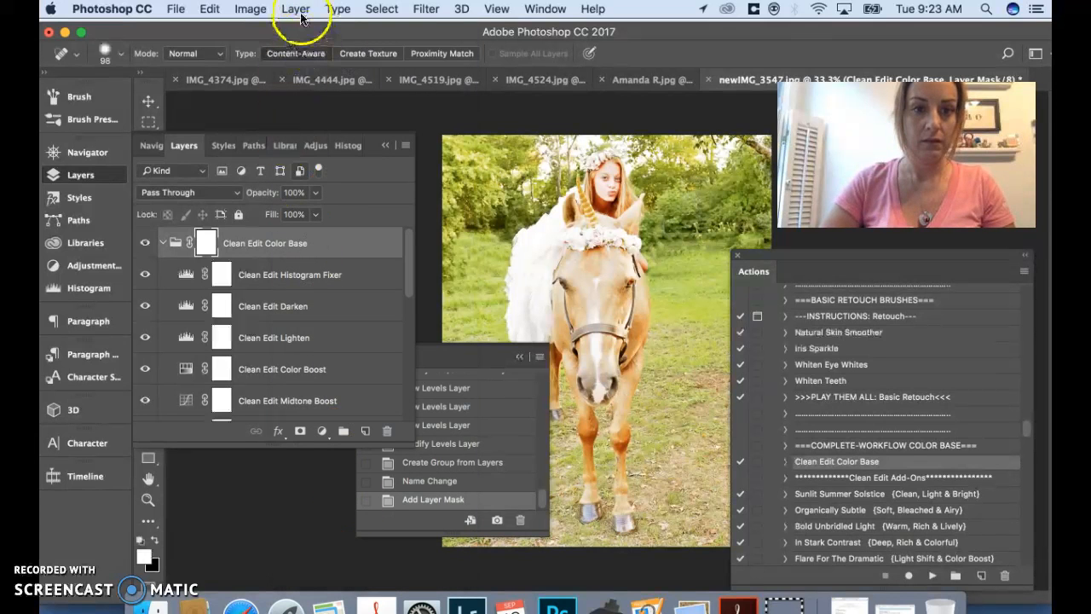
left_click(303, 11)
left_click(303, 11)
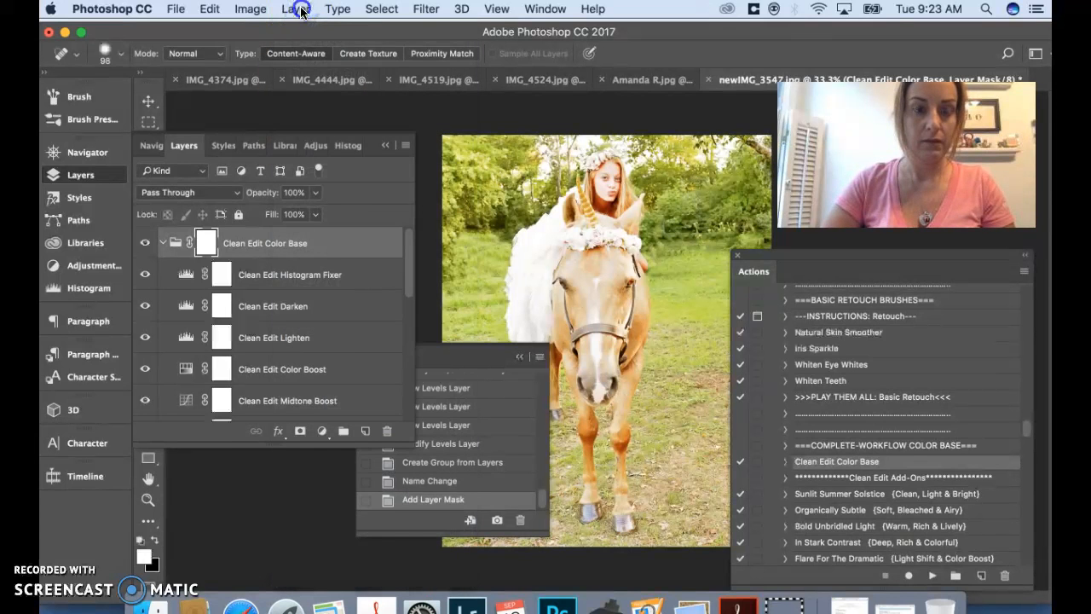
left_click(300, 11)
mouse_move(328, 581)
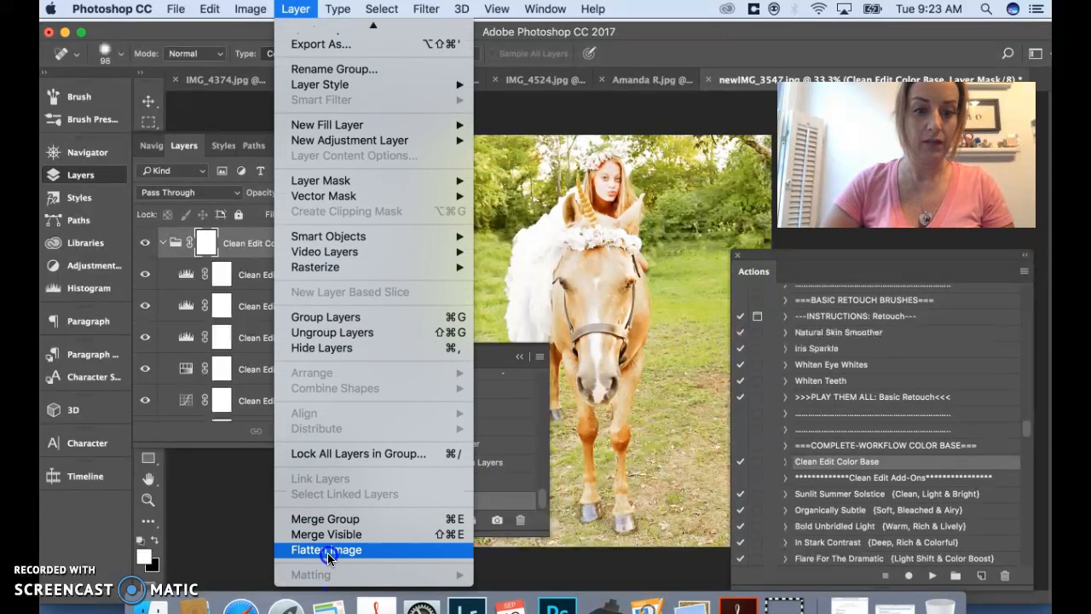
left_click(330, 554)
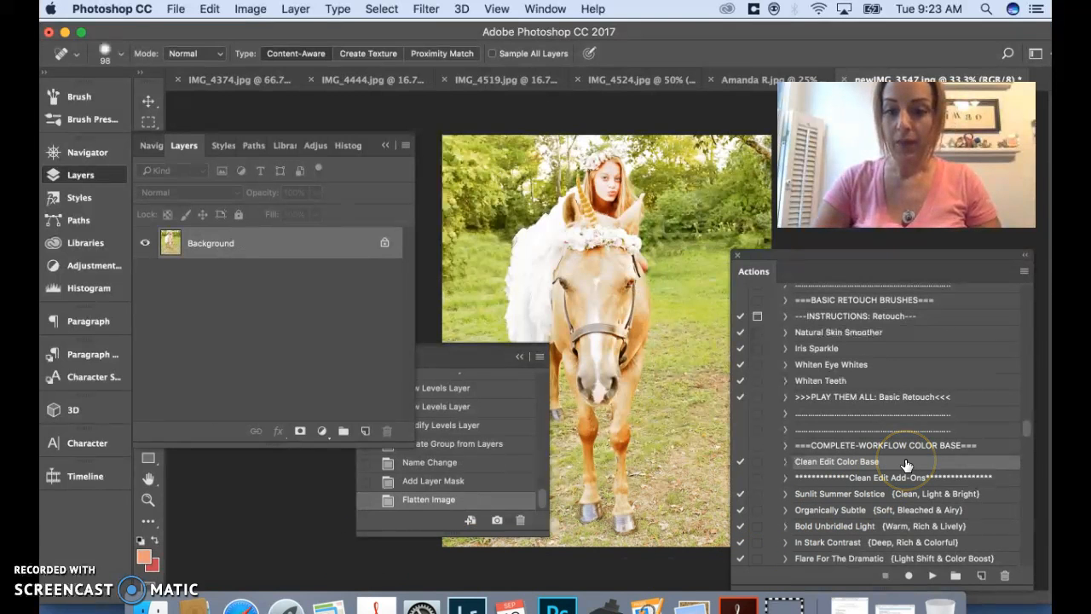
Run the Organically Subtle {Soft, Bleached & Airy} action on the flattened photo
scroll(907, 465, "down", 1)
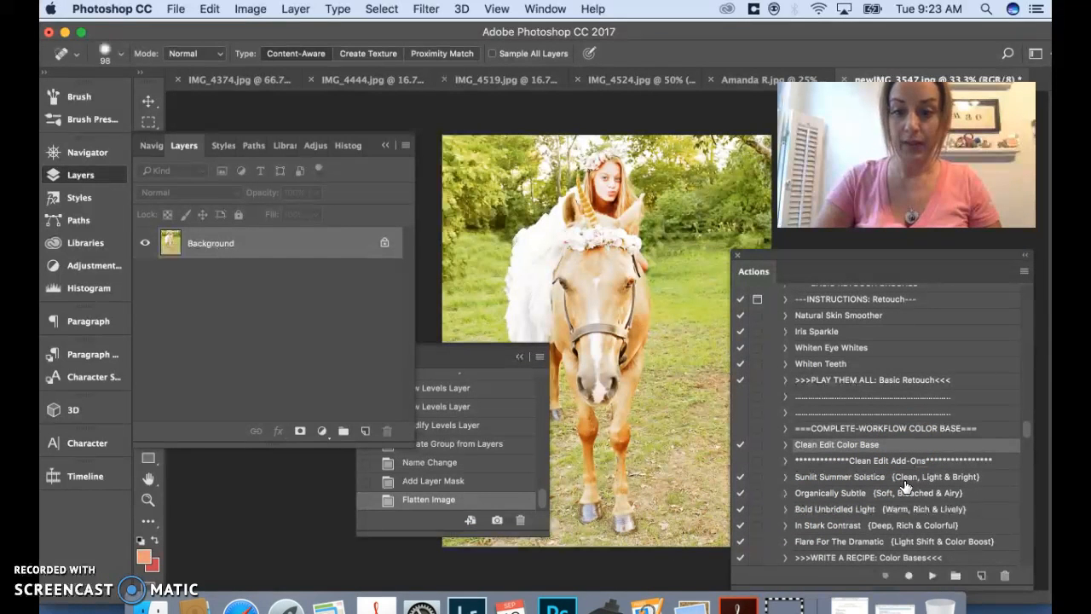
left_click(847, 495)
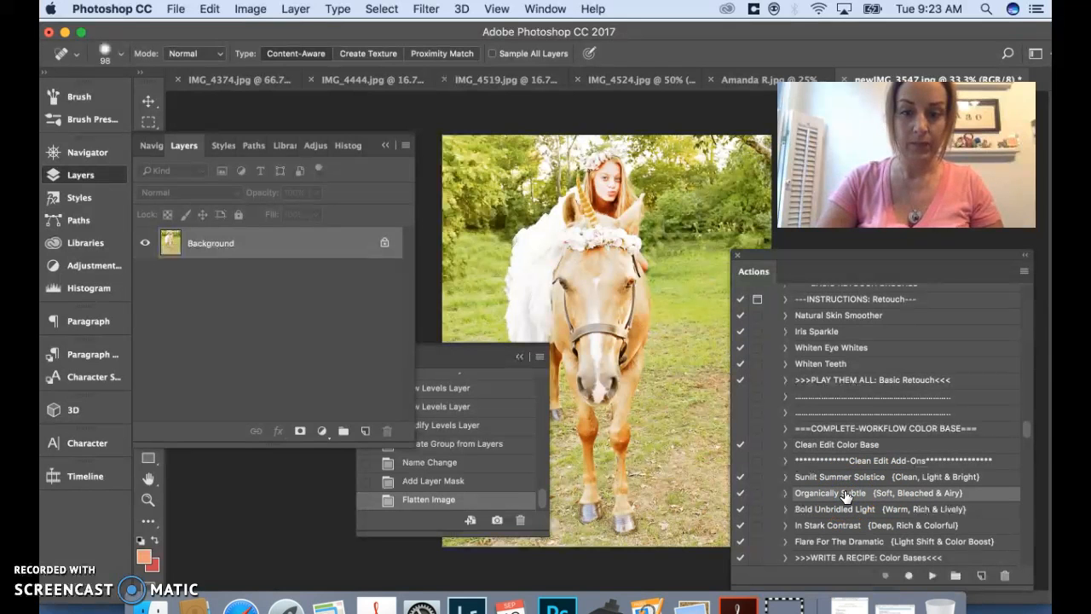
left_click(933, 576)
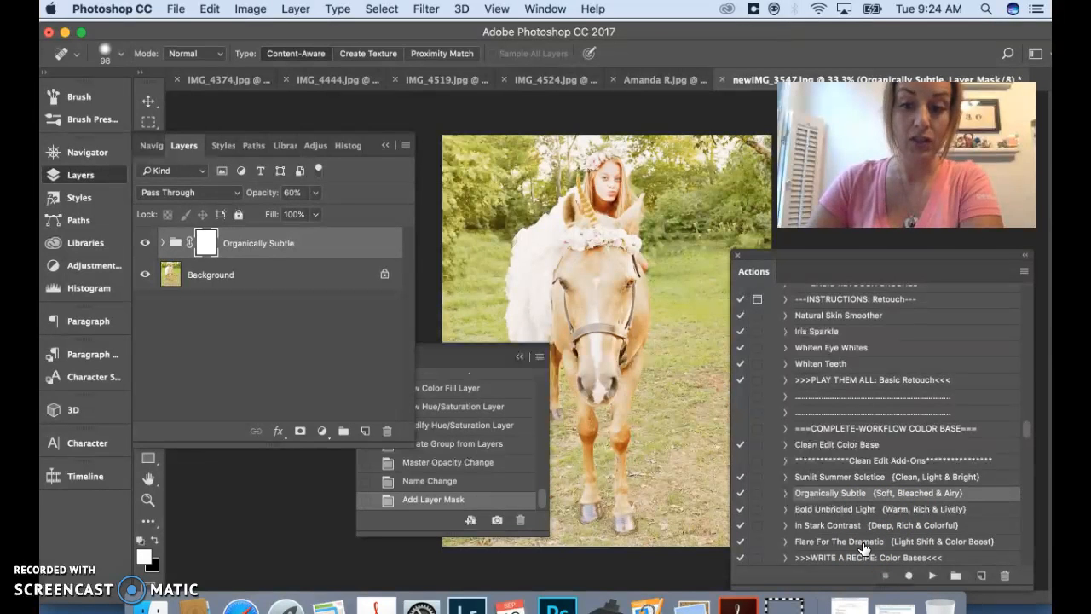
Look through the Clean Edit add-on and Artistic Enhancements actions, and compare the photo with the Organically Subtle group hidden and shown
scroll(865, 548, "down", 3)
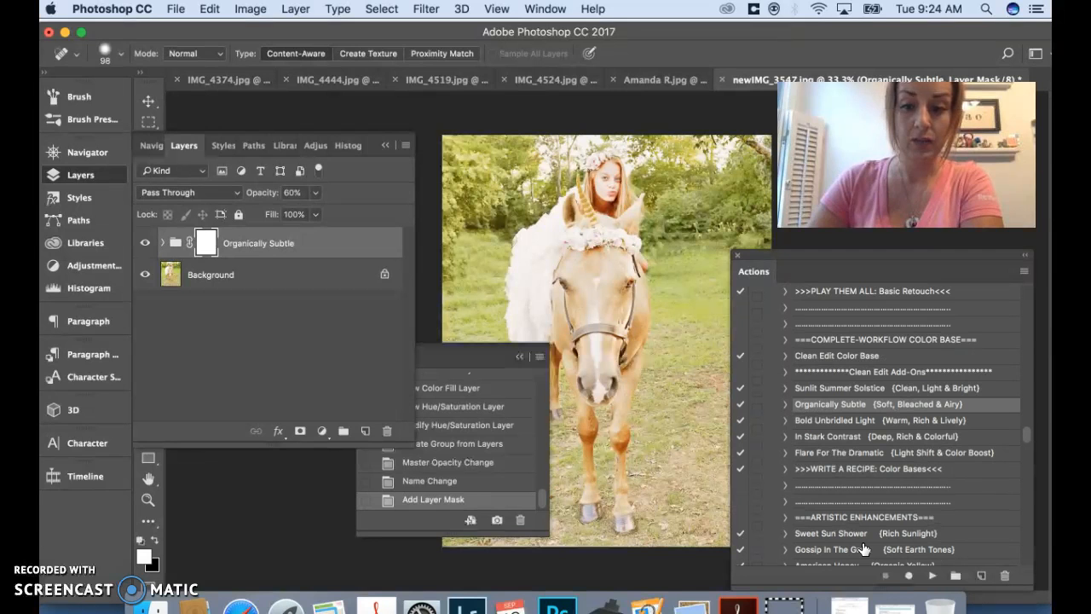
scroll(865, 549, "down", 4)
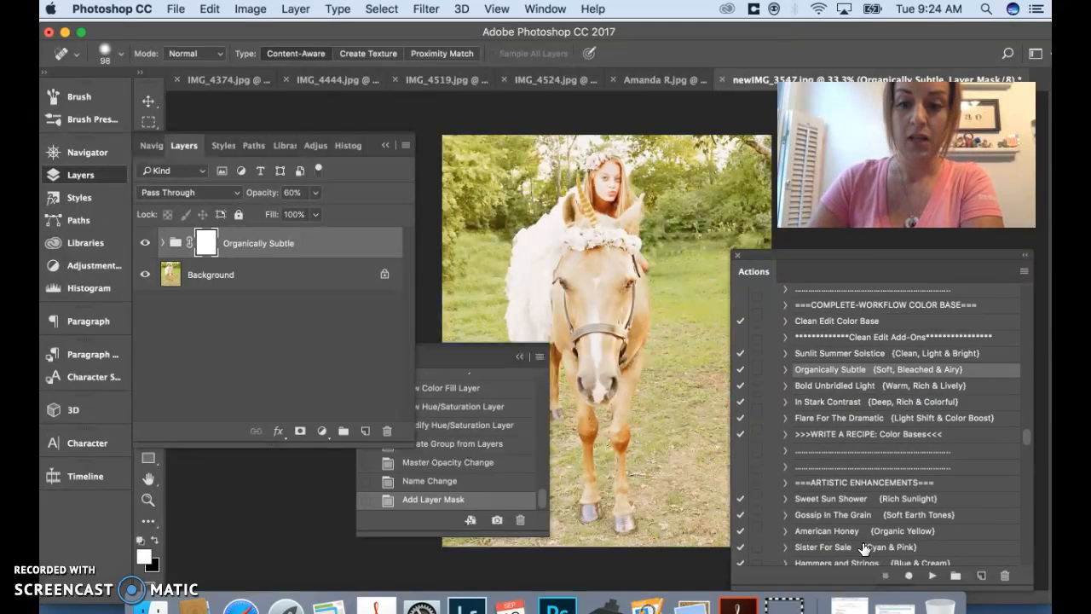
scroll(865, 548, "down", 1)
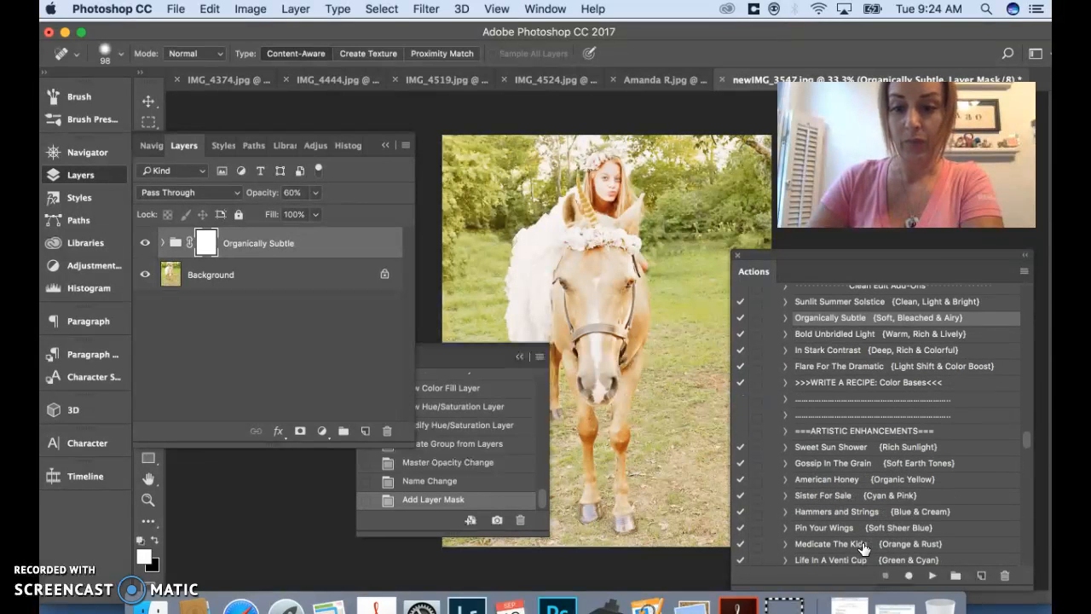
scroll(865, 548, "down", 3)
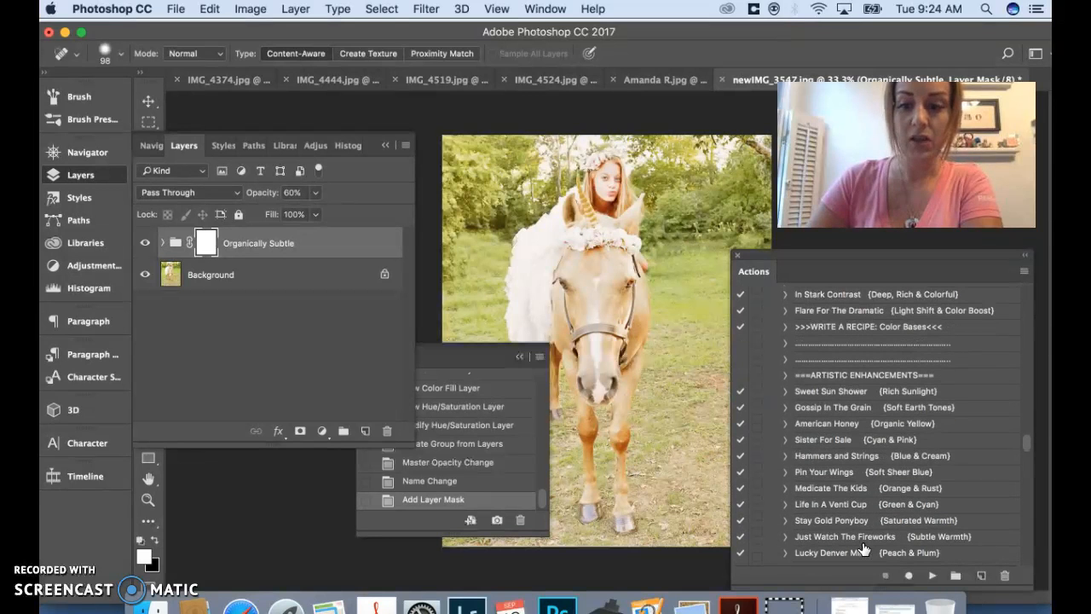
left_click(143, 246)
left_click(144, 245)
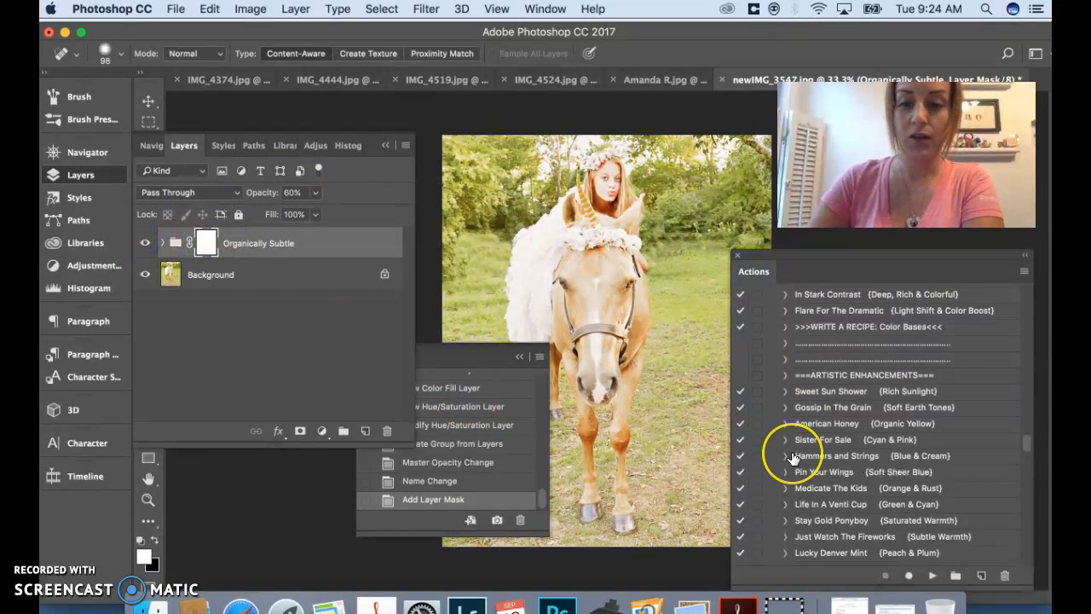
Review the remaining actions in the set, from the tone enhancement brushes through hazes, finishing touches, workflow tools and color correctors to resizing and sharpening
scroll(792, 458, "down", 5)
scroll(791, 458, "down", 15)
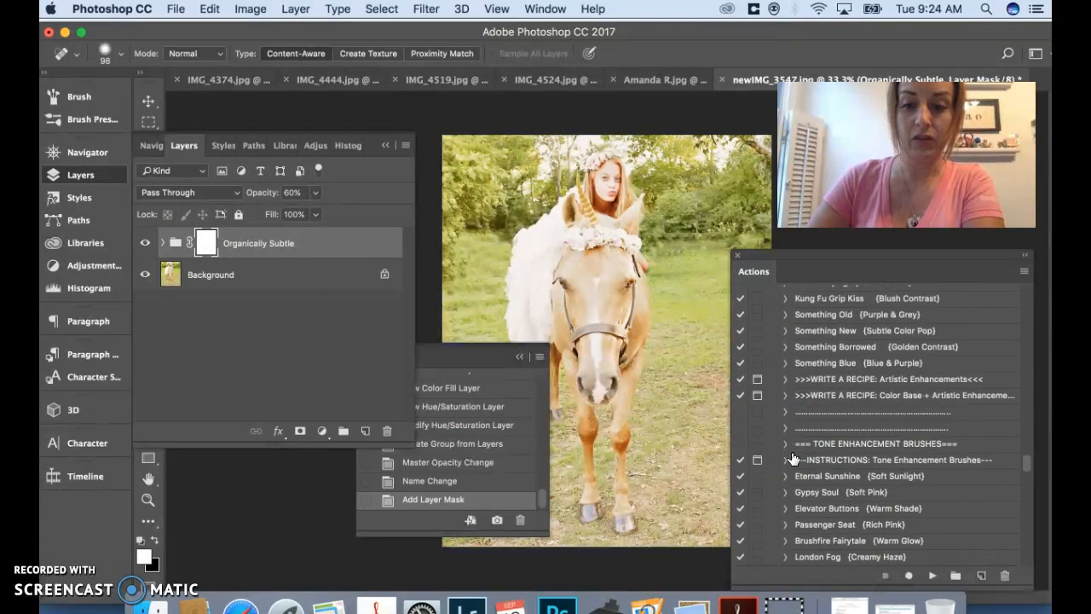
scroll(793, 458, "down", 1)
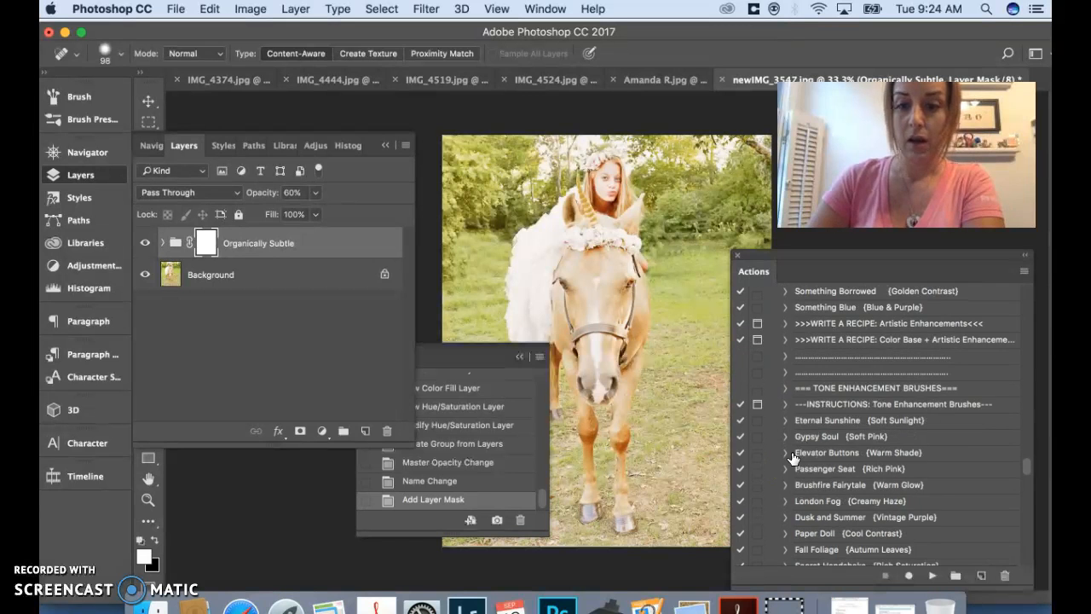
scroll(793, 458, "down", 13)
scroll(793, 457, "down", 11)
scroll(792, 458, "down", 19)
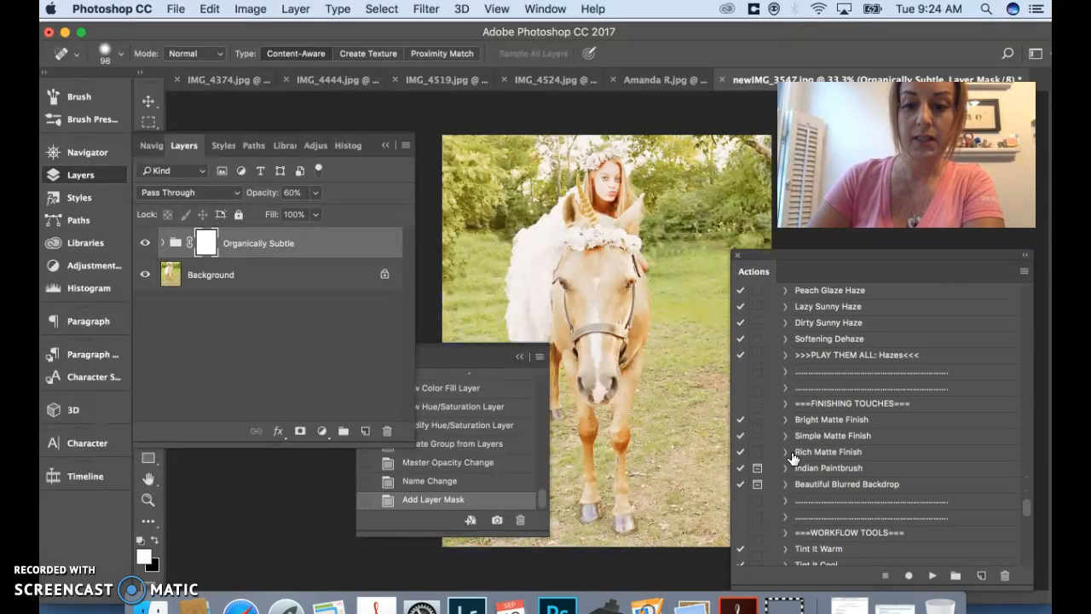
scroll(793, 458, "down", 1)
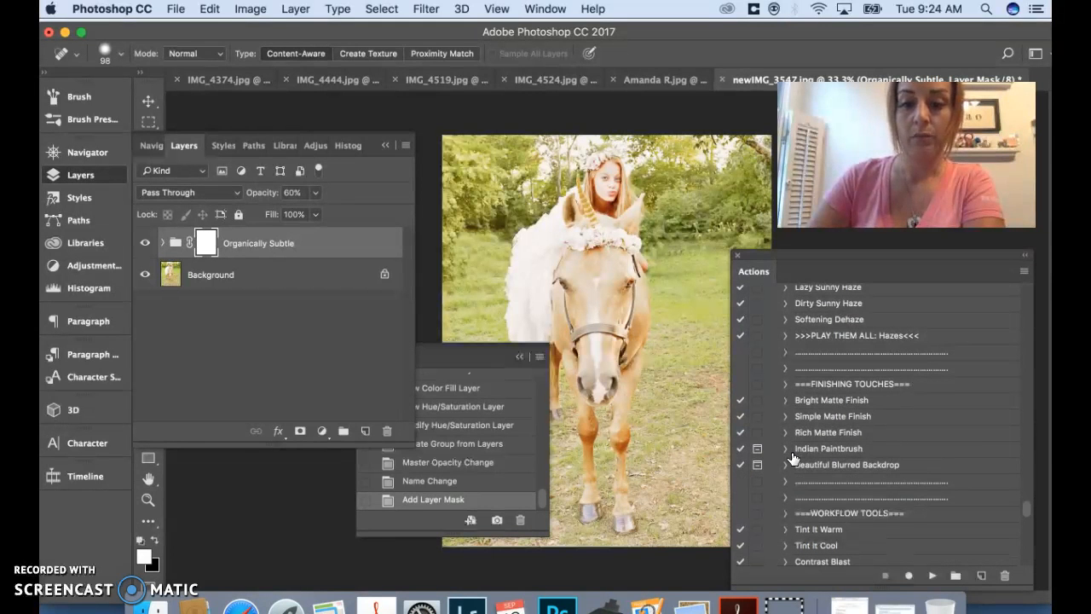
scroll(793, 458, "down", 10)
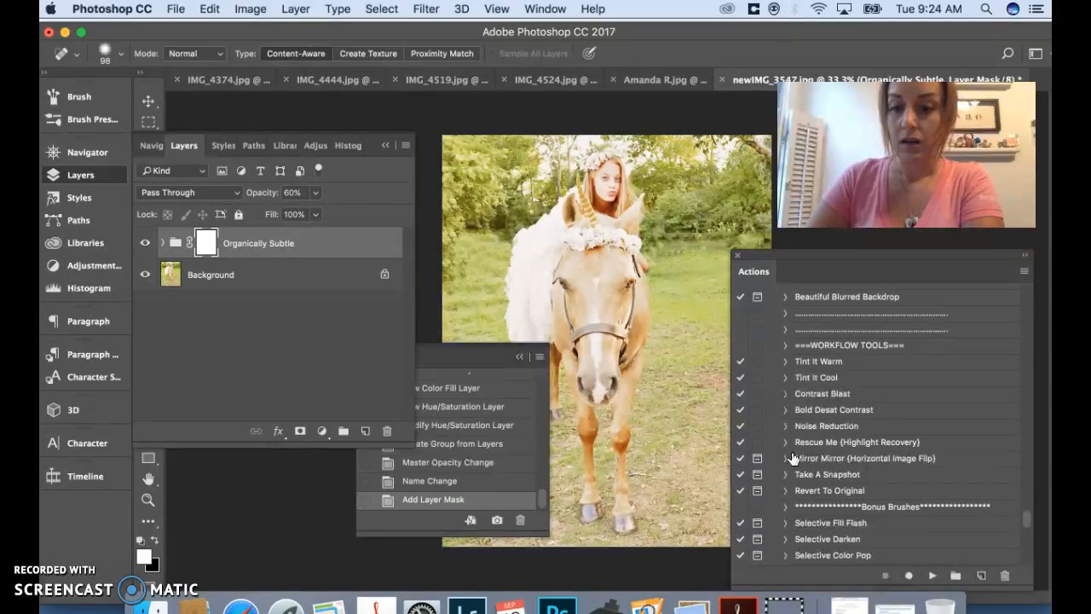
scroll(792, 458, "down", 8)
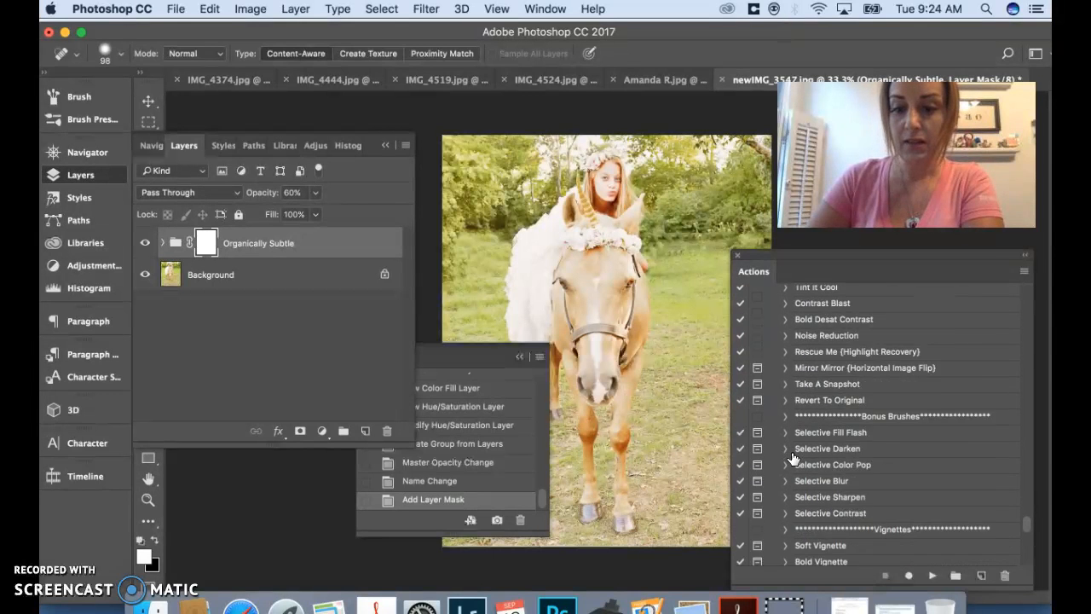
scroll(792, 458, "down", 1)
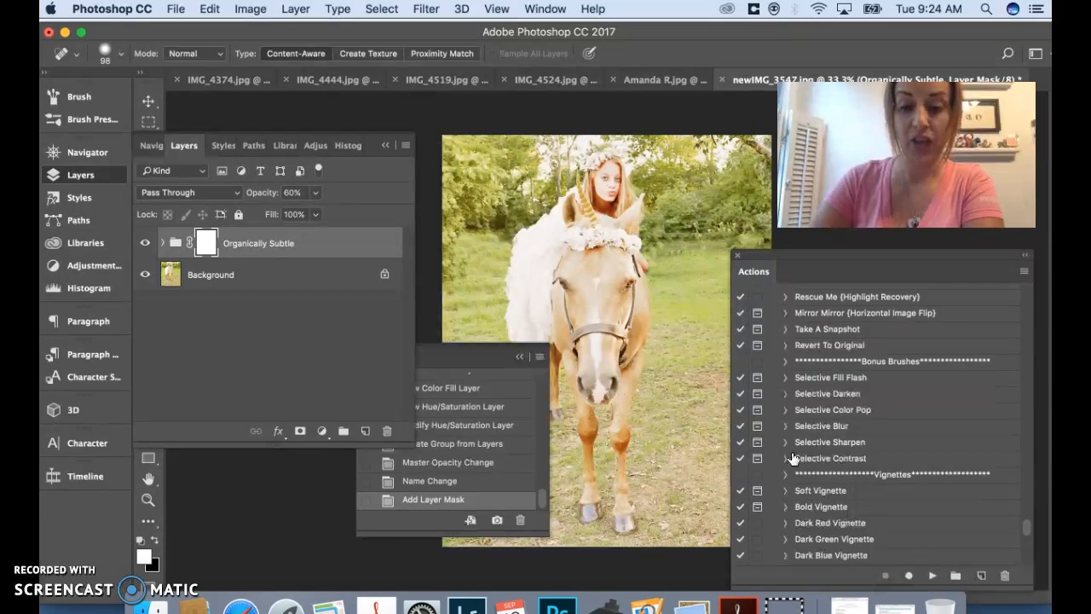
scroll(793, 458, "down", 3)
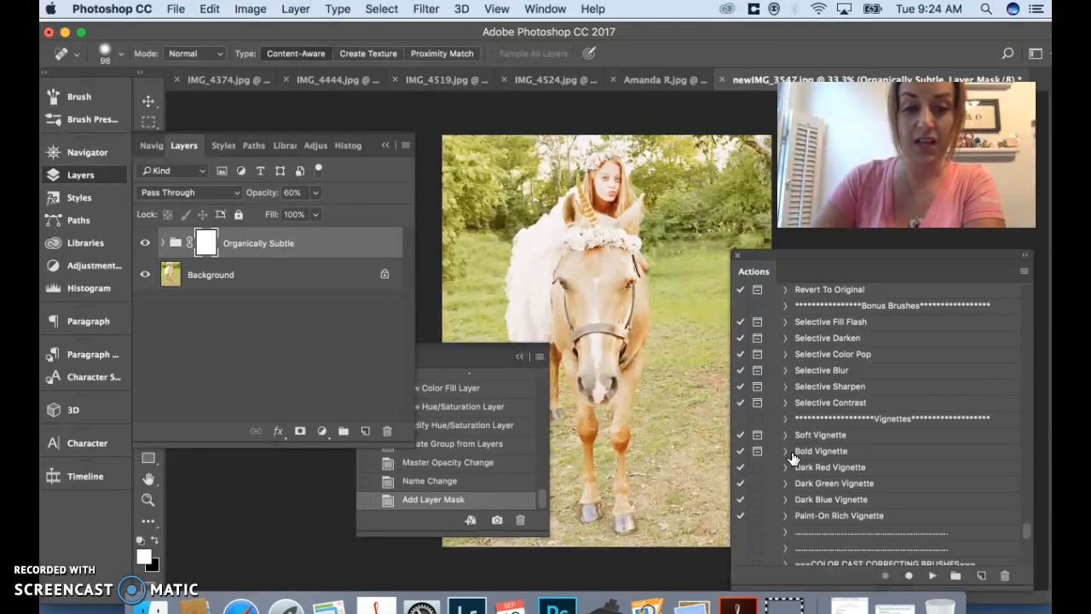
scroll(793, 458, "down", 11)
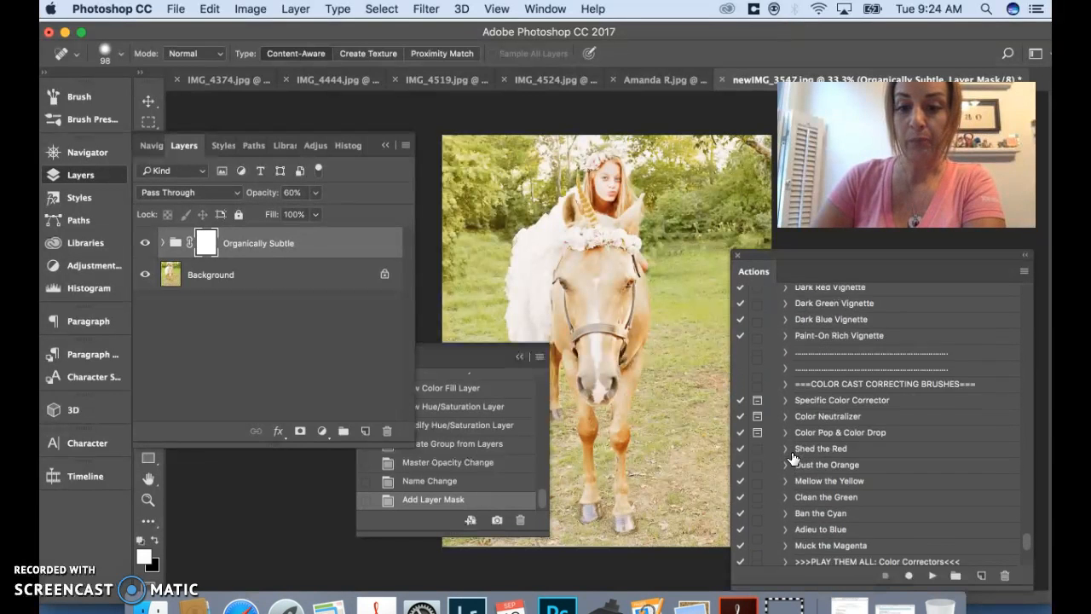
scroll(793, 459, "down", 2)
scroll(792, 460, "down", 12)
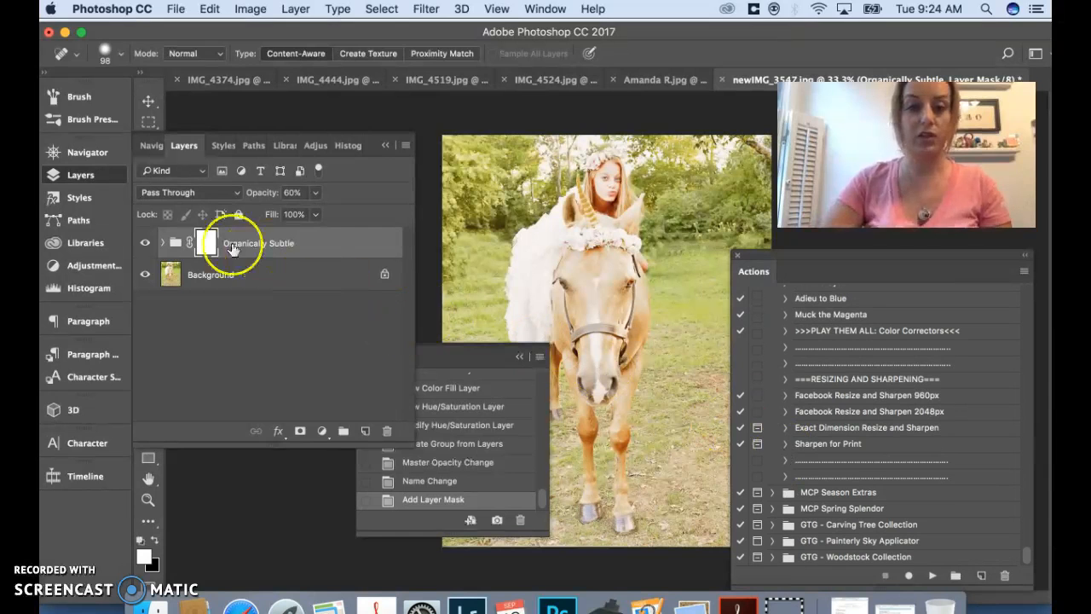
Hide the Organic Butter Cream layer in the Organically Subtle group and flatten the image, discarding the hidden layer
left_click(164, 244)
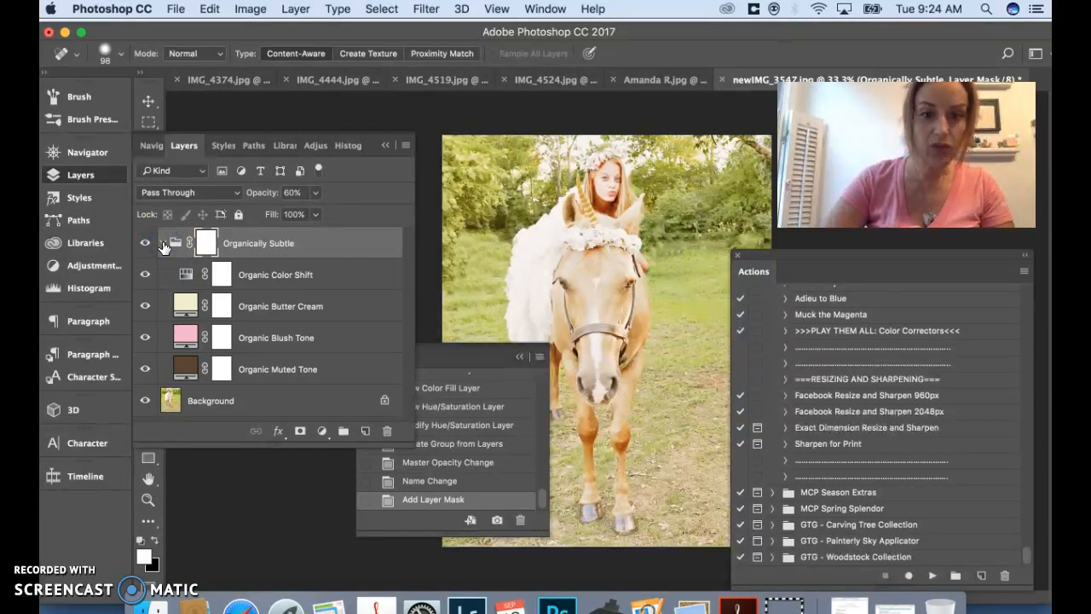
left_click(144, 308)
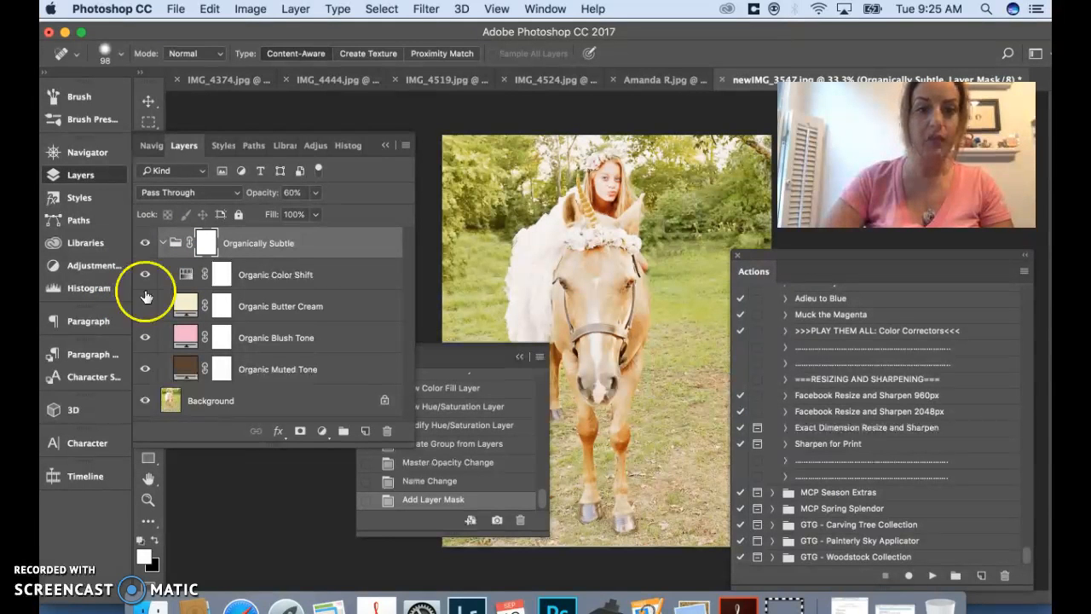
left_click(296, 9)
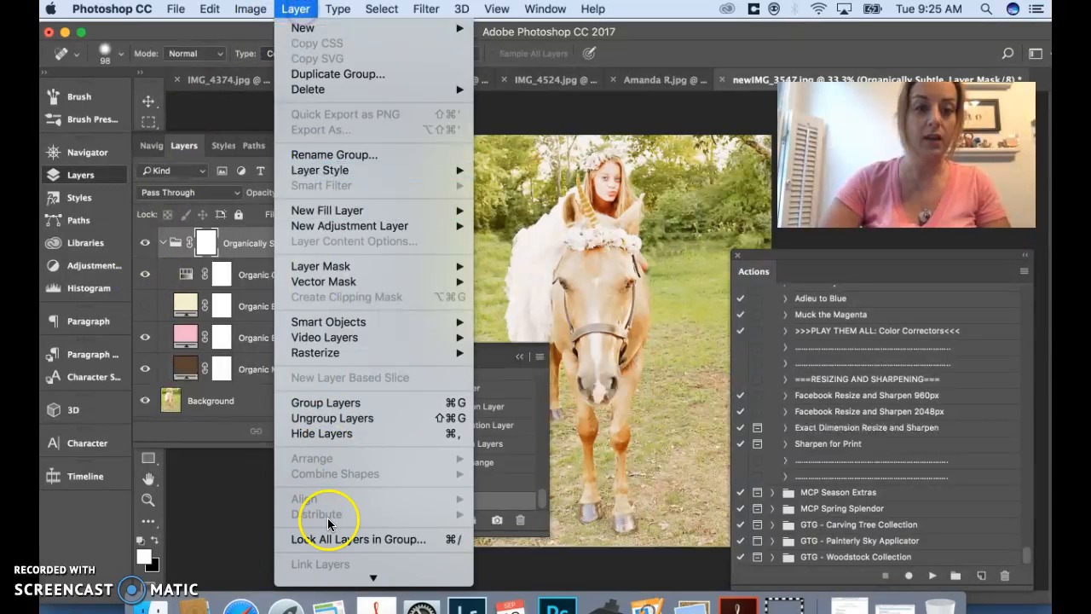
mouse_move(316, 585)
left_click(318, 550)
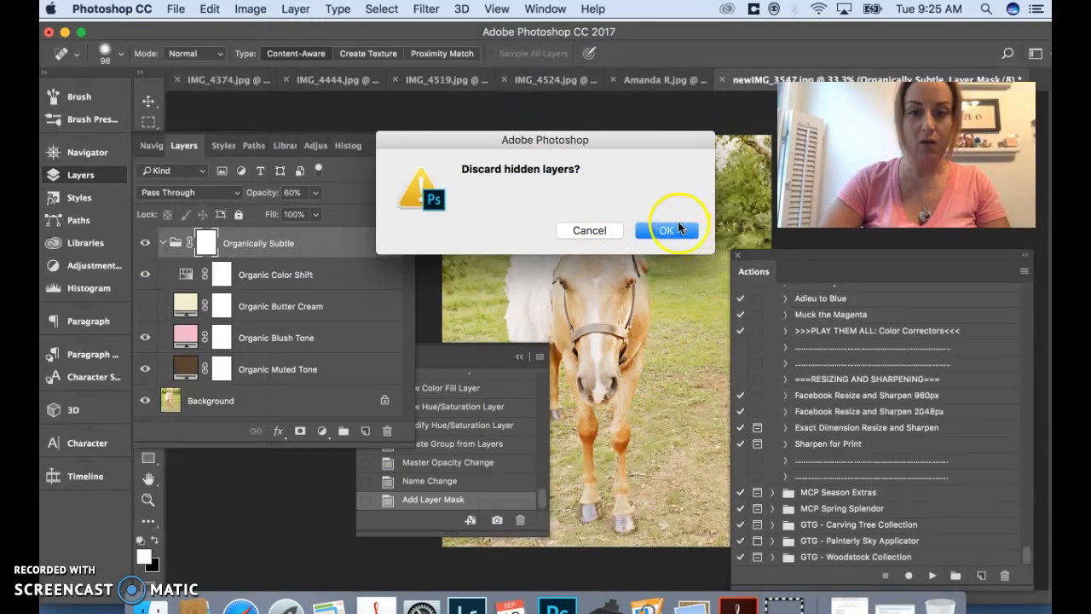
left_click(675, 234)
Run the Sharpen for Print action on the flattened photo
left_click(850, 444)
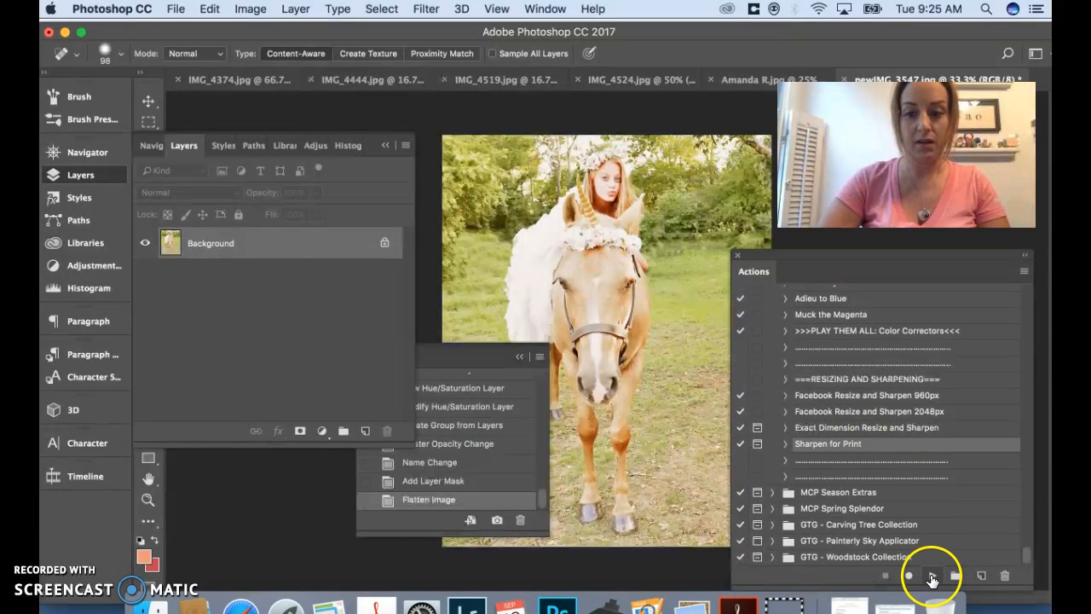